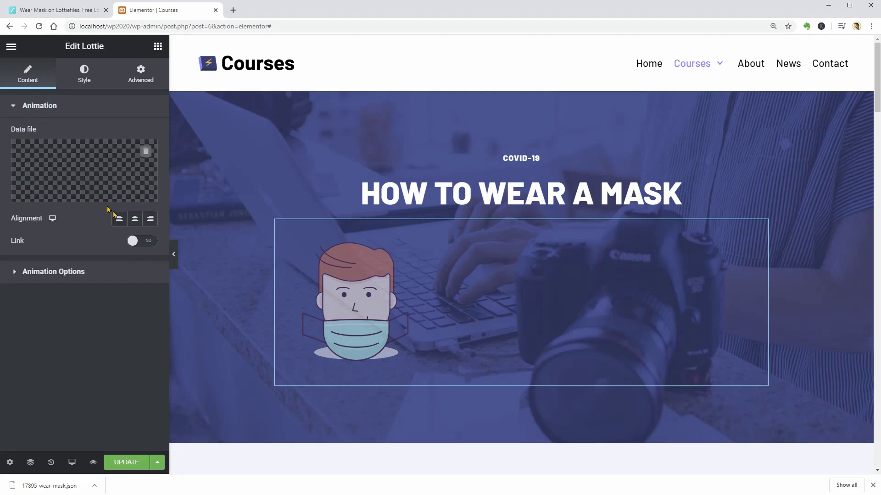
Step: Centre the Lottie animation and give it width 47 and full opacity of 1
{"action": "left_click", "coordinate": [134, 220]}
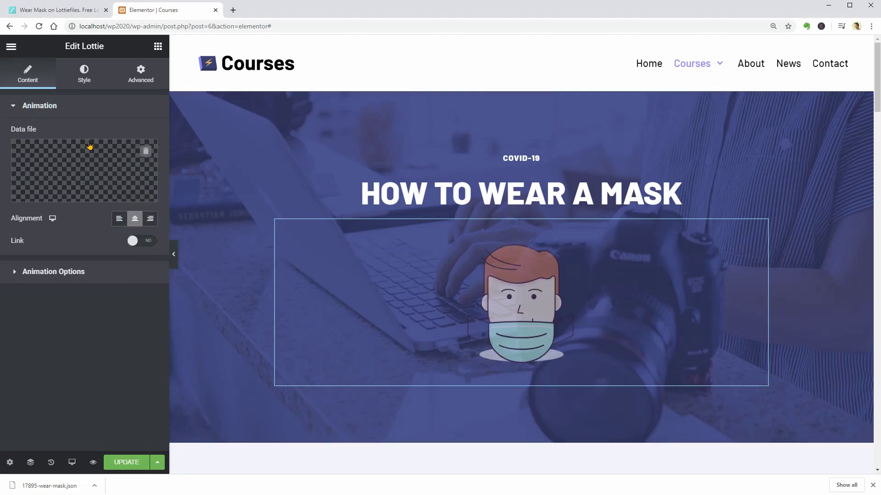
{"action": "left_click", "coordinate": [85, 80]}
{"action": "left_click_drag", "start_coordinate": [72, 154], "coordinate": [101, 157]}
{"action": "left_click_drag", "start_coordinate": [44, 160], "coordinate": [63, 165]}
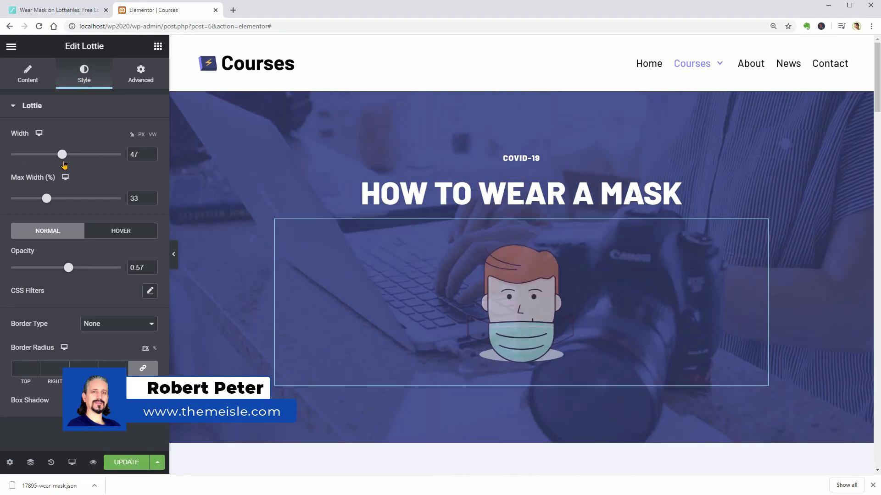
{"action": "left_click", "coordinate": [391, 298]}
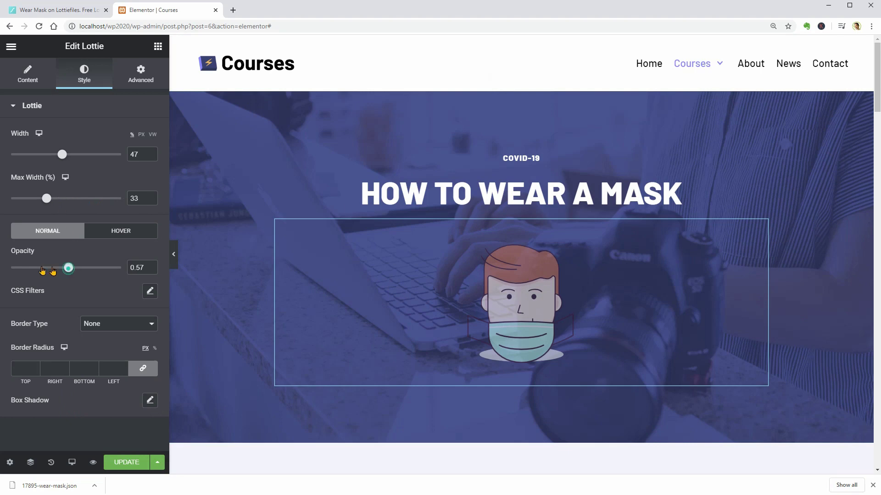
{"action": "left_click_drag", "start_coordinate": [53, 270], "coordinate": [140, 268]}
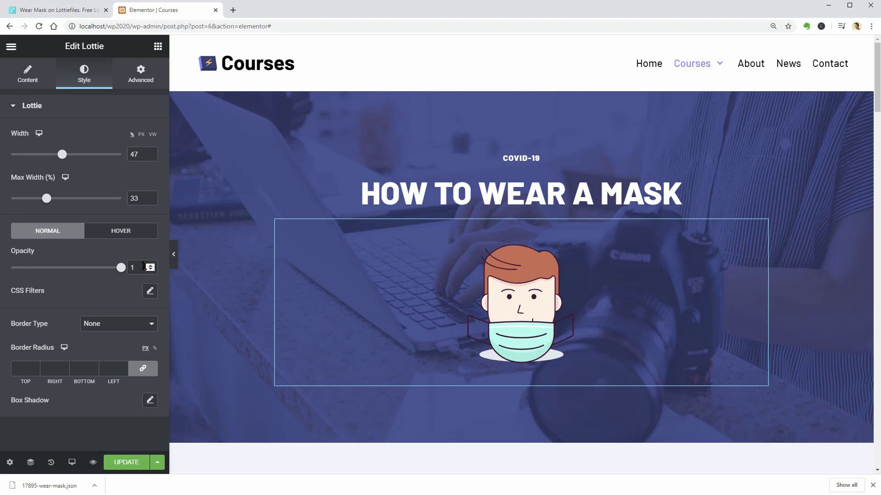
Step: Raise the Lottie animation's playback speed slightly in Animation Options
{"action": "left_click", "coordinate": [32, 85]}
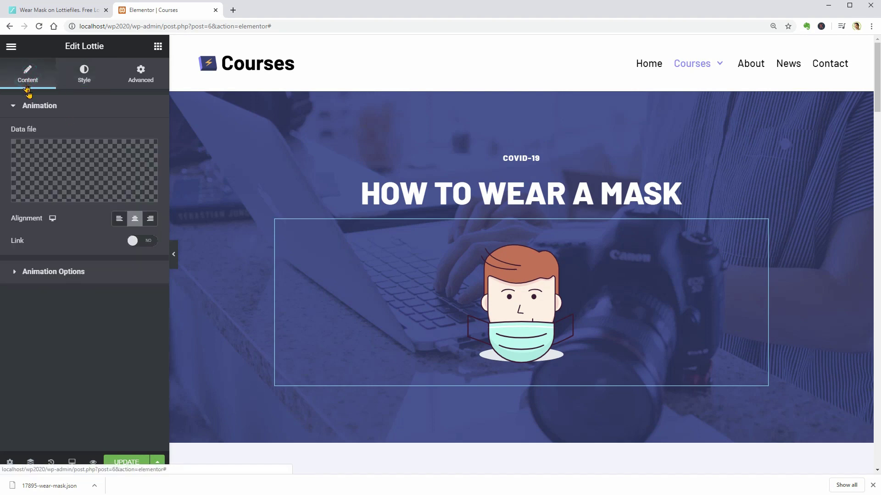
{"action": "left_click", "coordinate": [71, 274]}
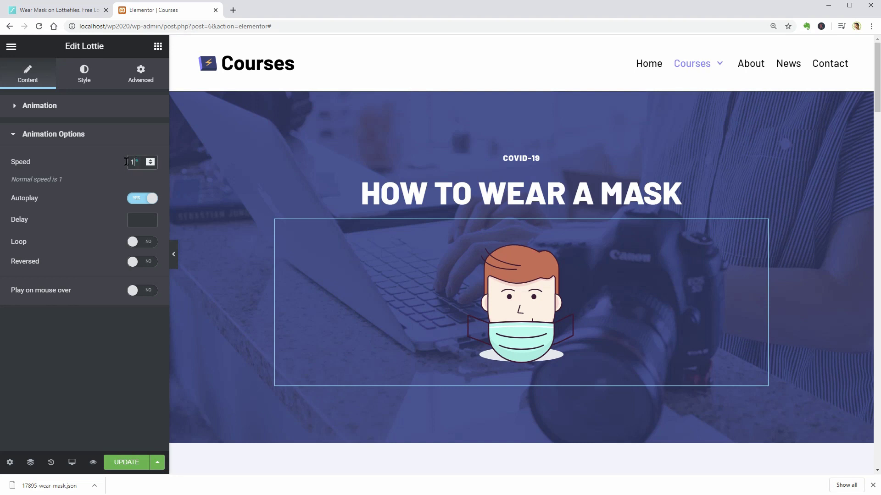
{"action": "left_click", "coordinate": [152, 161]}
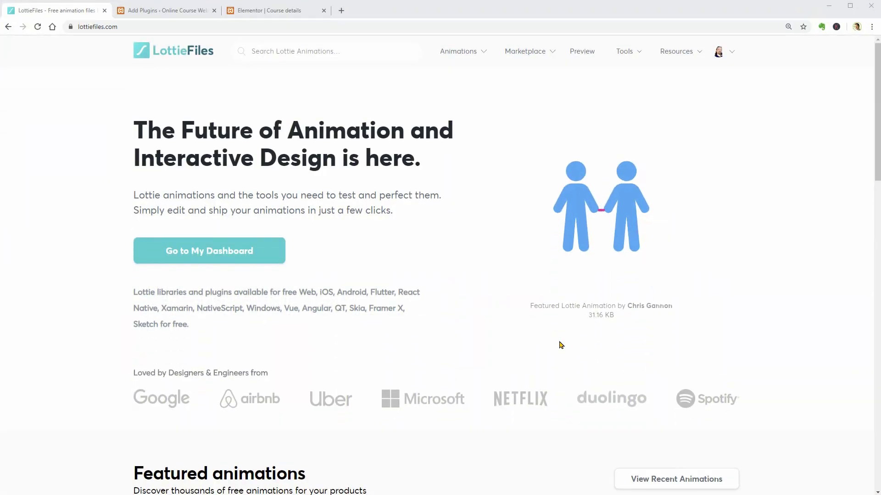
Step: Browse the LottieFiles Marketplace, Hire Animators, Popular and COVID-19 pages
{"action": "left_click", "coordinate": [526, 58]}
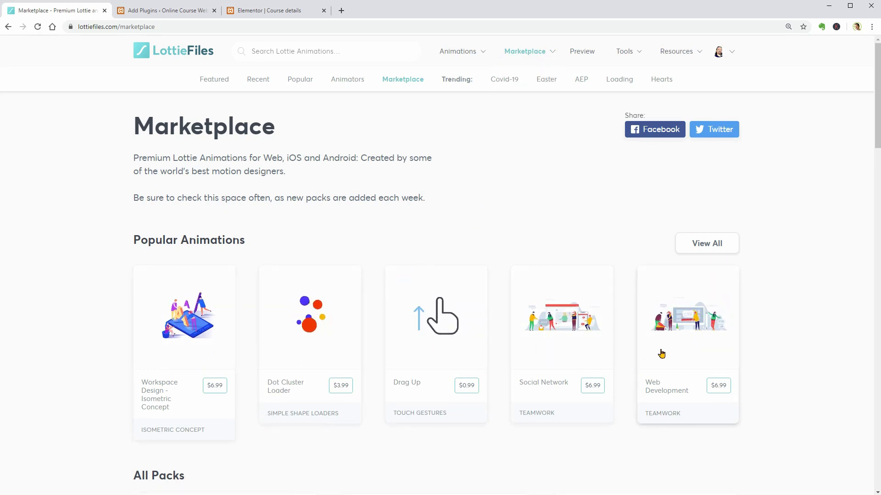
{"action": "mouse_move", "coordinate": [526, 54]}
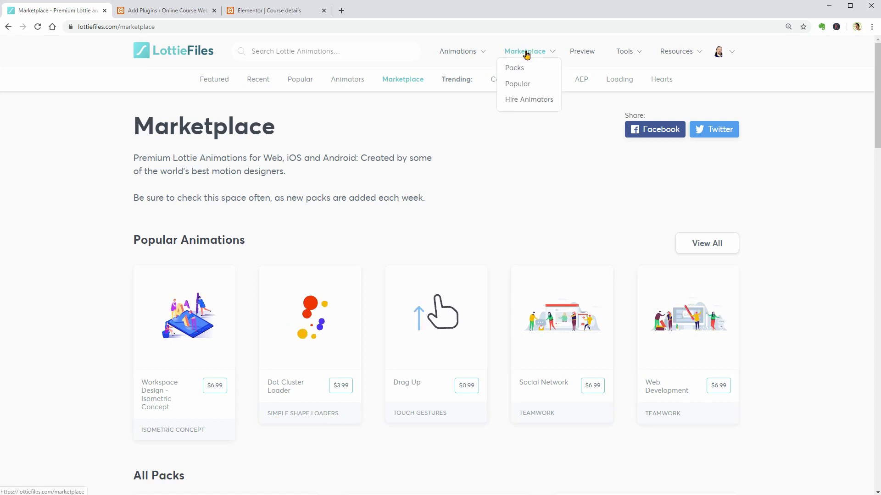
{"action": "left_click", "coordinate": [529, 98]}
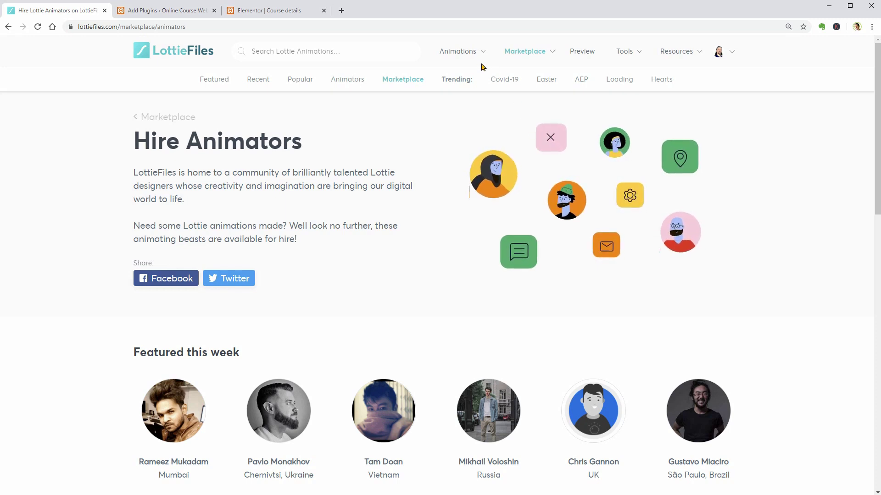
{"action": "mouse_move", "coordinate": [472, 56]}
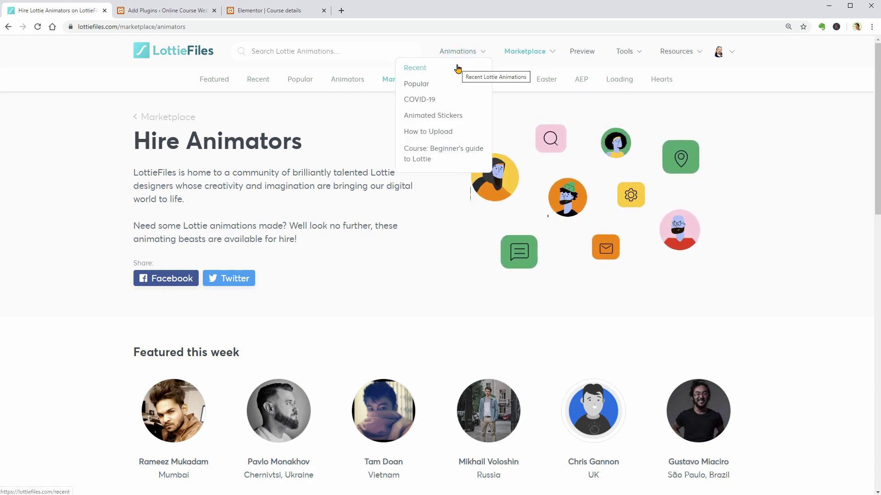
{"action": "left_click", "coordinate": [422, 88]}
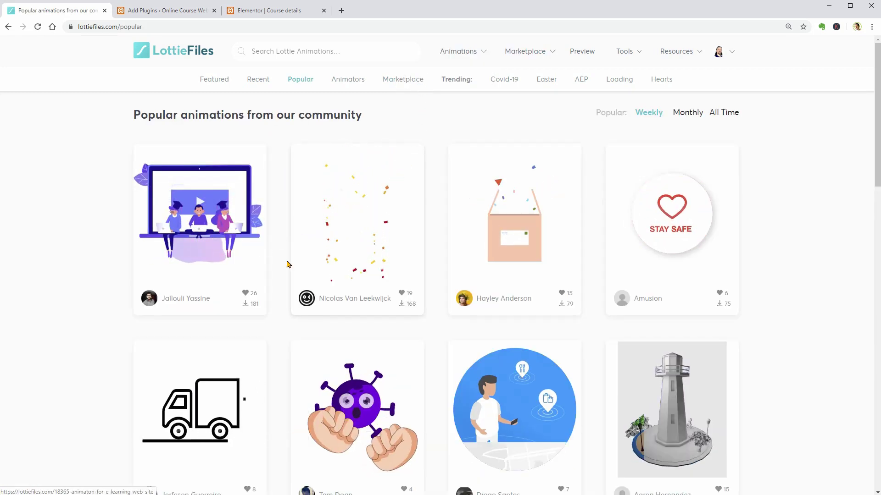
{"action": "mouse_move", "coordinate": [458, 51]}
{"action": "left_click", "coordinate": [432, 99]}
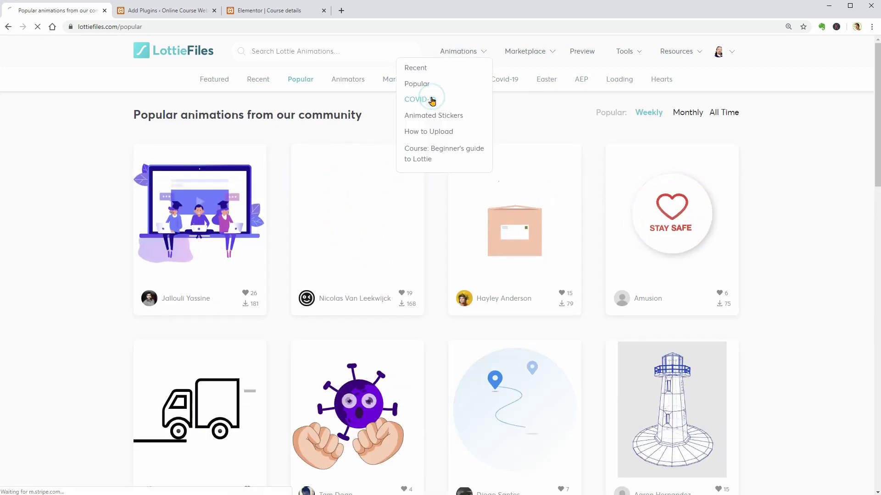
Step: Preview the Wear Mask animation in the COVID-19 collection, then close it
{"action": "scroll", "coordinate": [543, 353], "scroll_direction": "down", "scroll_amount": 2}
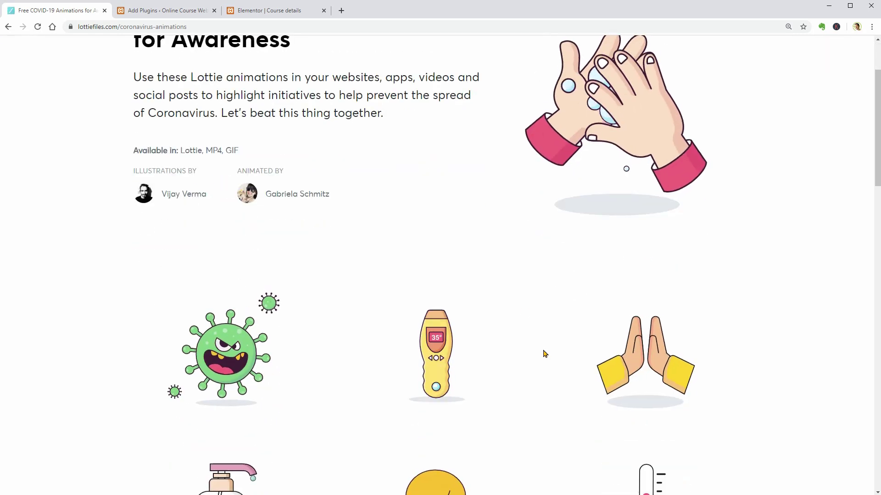
{"action": "scroll", "coordinate": [545, 353], "scroll_direction": "down", "scroll_amount": 2}
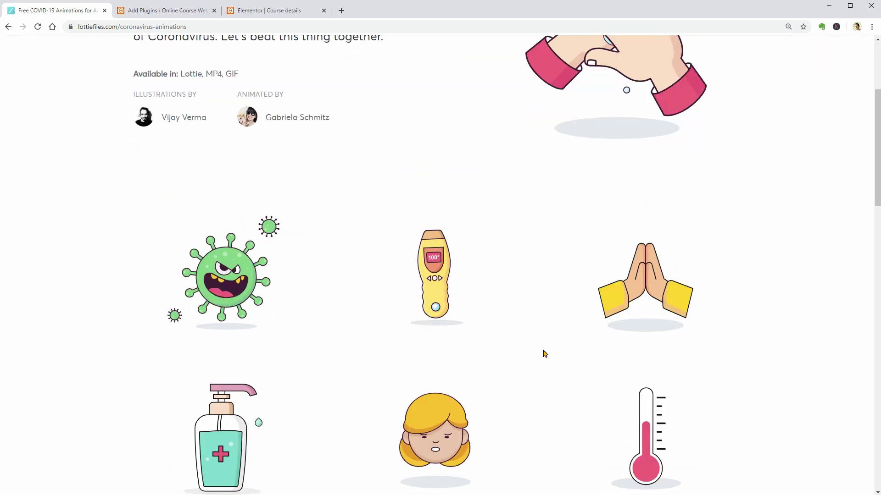
{"action": "scroll", "coordinate": [544, 354], "scroll_direction": "down", "scroll_amount": 5}
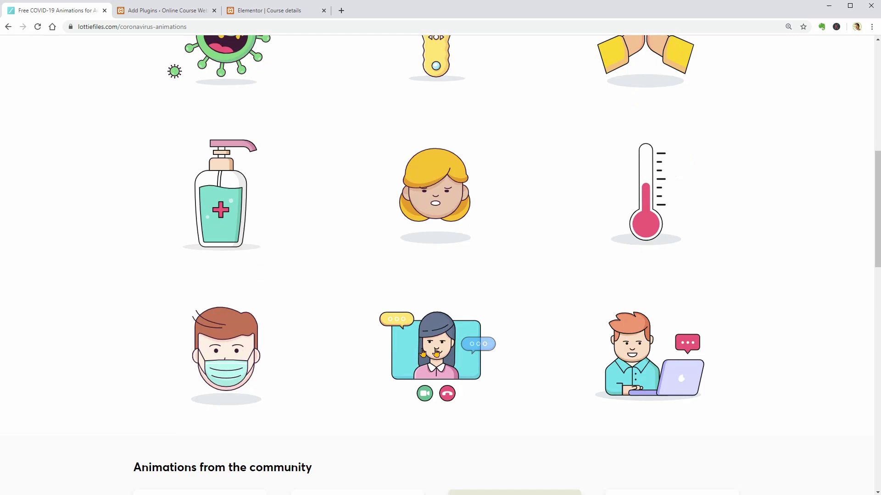
{"action": "left_click", "coordinate": [224, 349]}
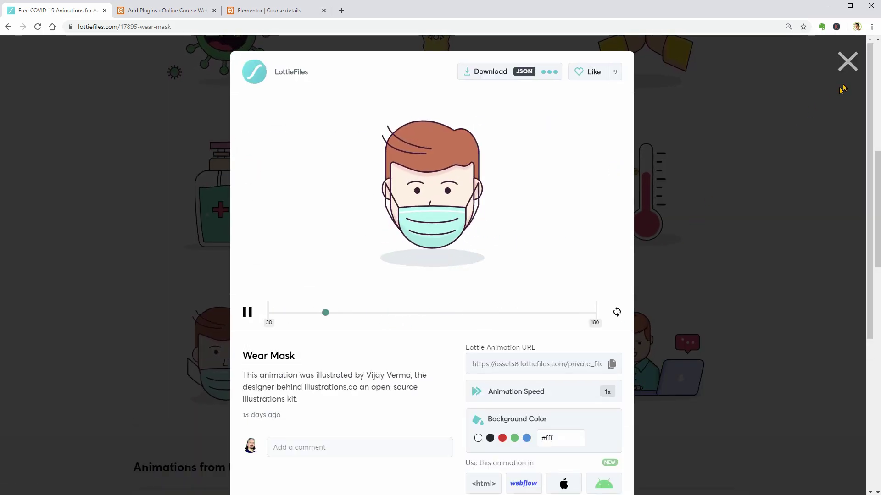
{"action": "left_click", "coordinate": [847, 62]}
Step: Go to Animations > Animated Stickers and scroll through the Telegram sticker packs
{"action": "mouse_move", "coordinate": [482, 58]}
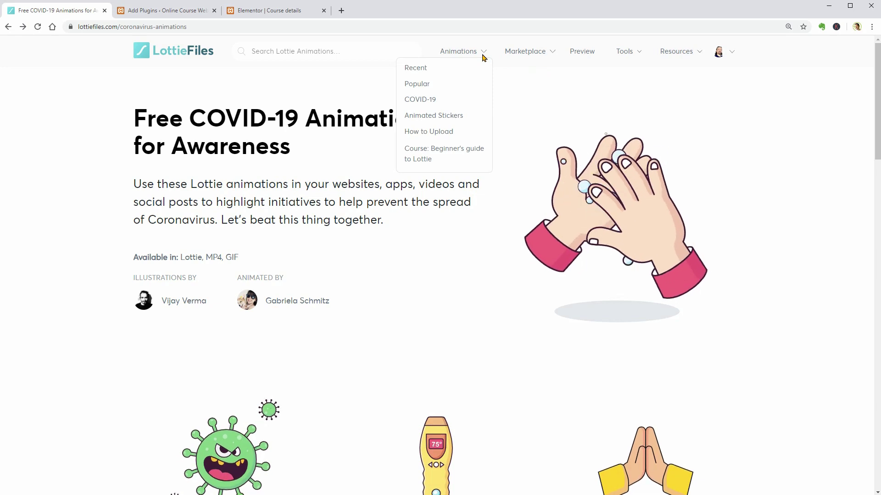
{"action": "left_click", "coordinate": [457, 117]}
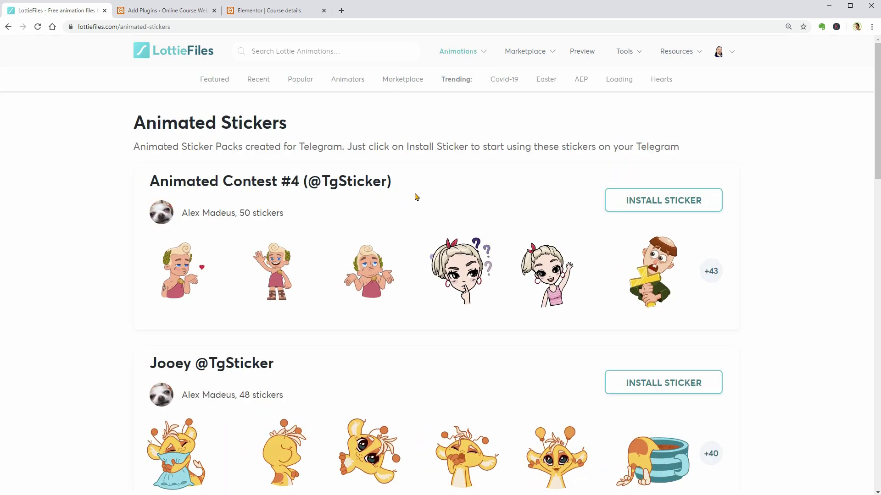
{"action": "scroll", "coordinate": [634, 380], "scroll_direction": "down", "scroll_amount": 6}
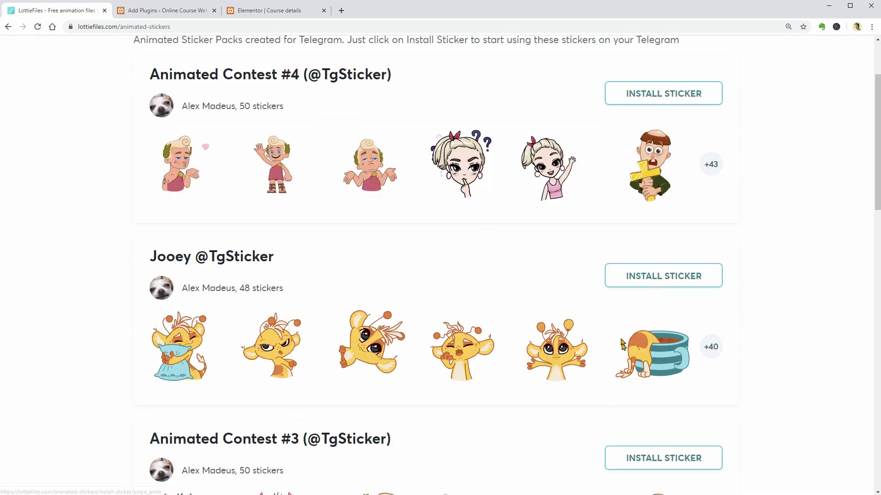
{"action": "scroll", "coordinate": [635, 379], "scroll_direction": "down", "scroll_amount": 2}
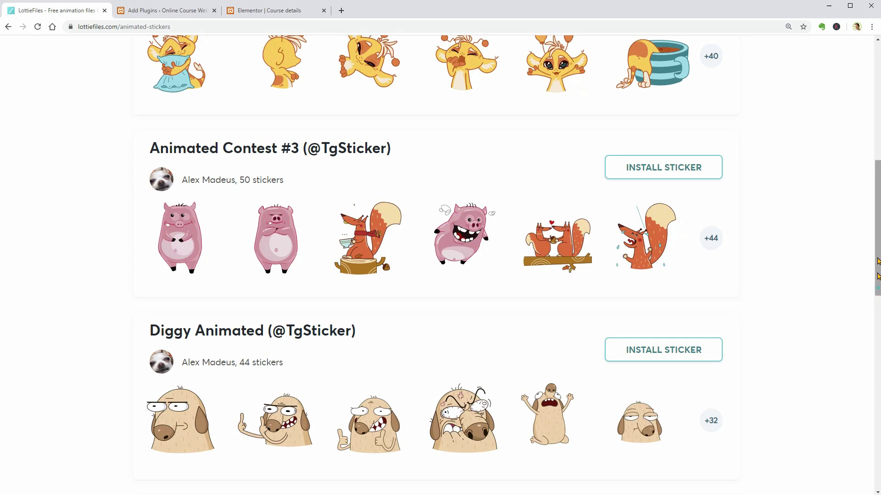
{"action": "left_click_drag", "start_coordinate": [873, 298], "coordinate": [874, 178]}
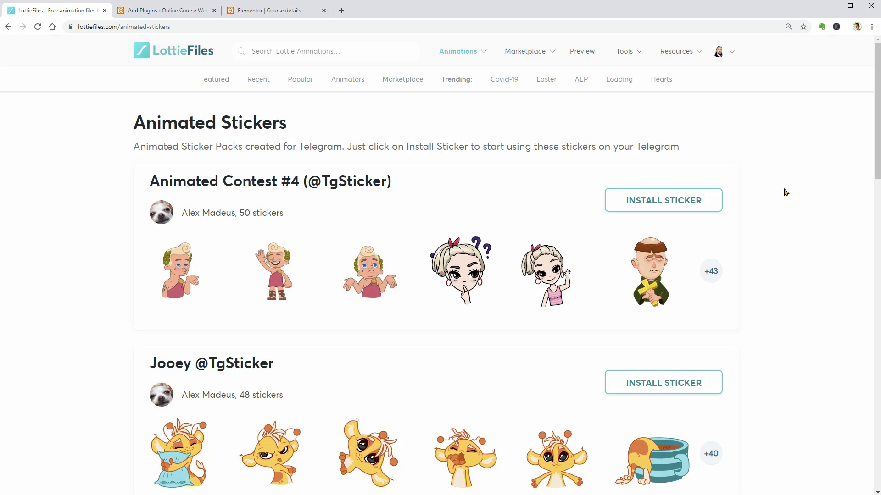
Step: Return to the COVID-19 collection and reopen the Wear Mask animation
{"action": "mouse_move", "coordinate": [475, 54]}
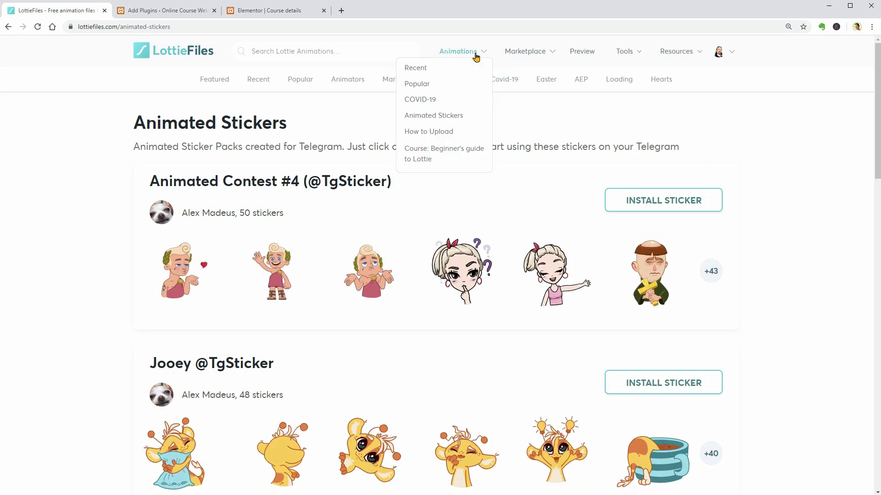
{"action": "left_click", "coordinate": [428, 101]}
{"action": "scroll", "coordinate": [468, 314], "scroll_direction": "down", "scroll_amount": 2}
{"action": "scroll", "coordinate": [470, 313], "scroll_direction": "down", "scroll_amount": 8}
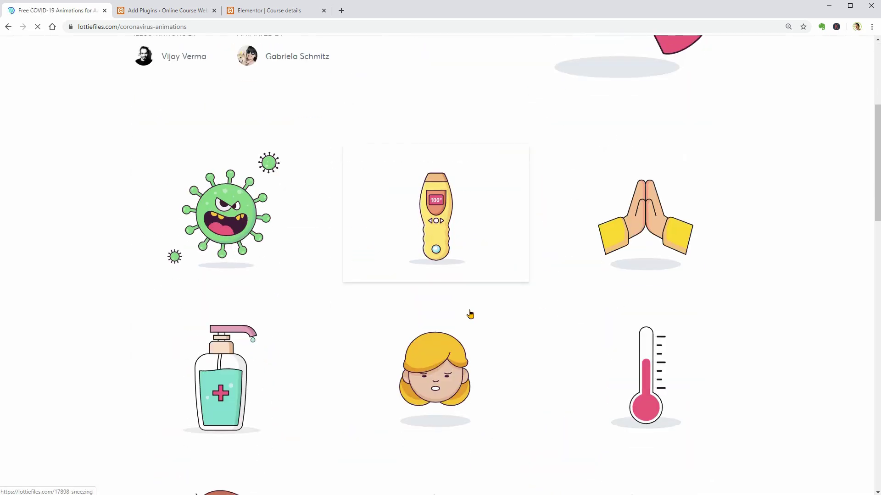
{"action": "left_click", "coordinate": [231, 309]}
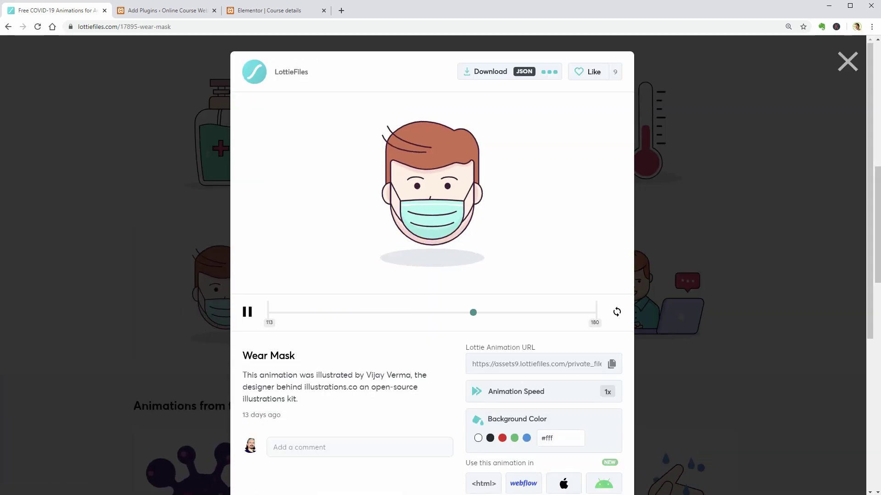
Step: Speed up the preview and try black, red and blue backgrounds before resetting to white
{"action": "scroll", "coordinate": [577, 368], "scroll_direction": "down", "scroll_amount": 2}
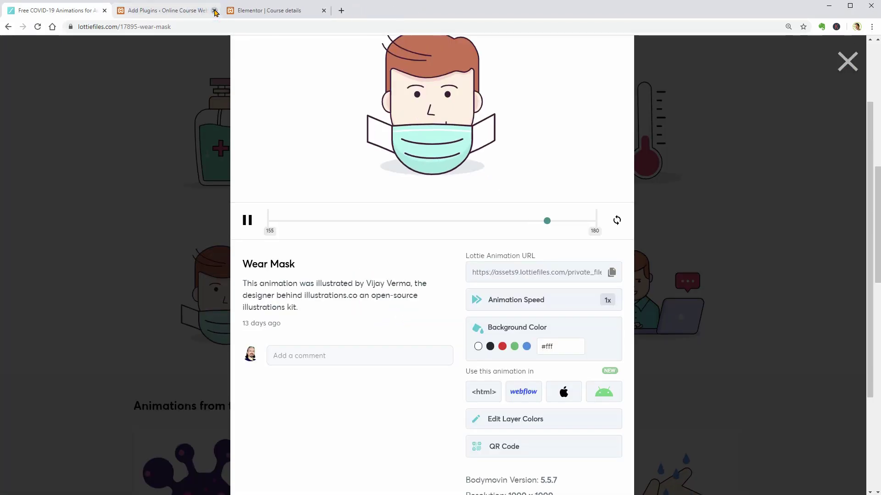
{"action": "left_click", "coordinate": [477, 304]}
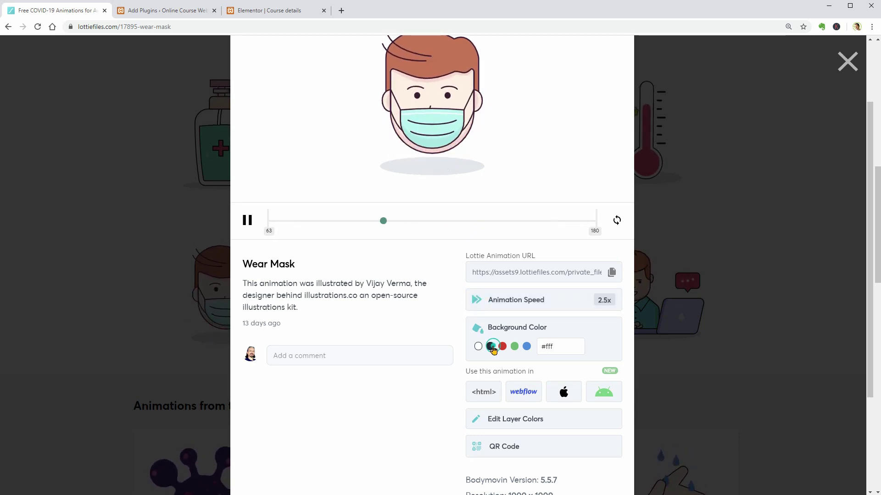
{"action": "left_click", "coordinate": [493, 350]}
{"action": "left_click", "coordinate": [503, 348]}
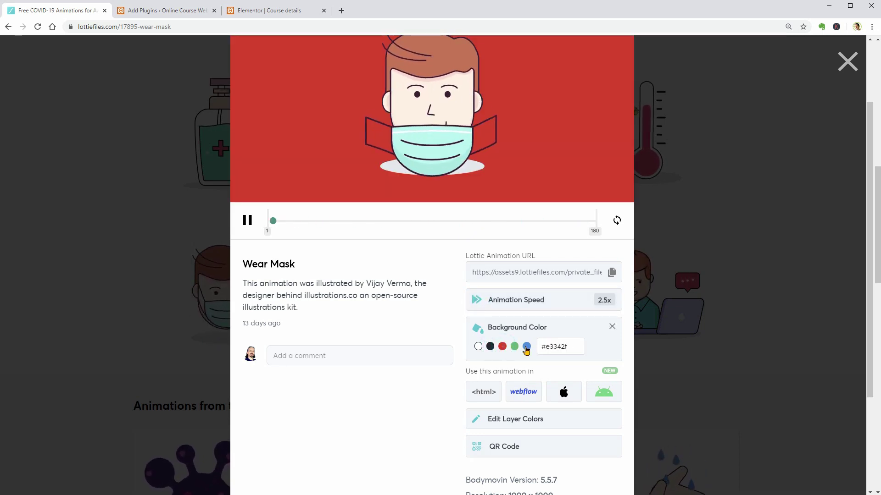
{"action": "left_click", "coordinate": [526, 347]}
{"action": "scroll", "coordinate": [524, 347], "scroll_direction": "up", "scroll_amount": 2}
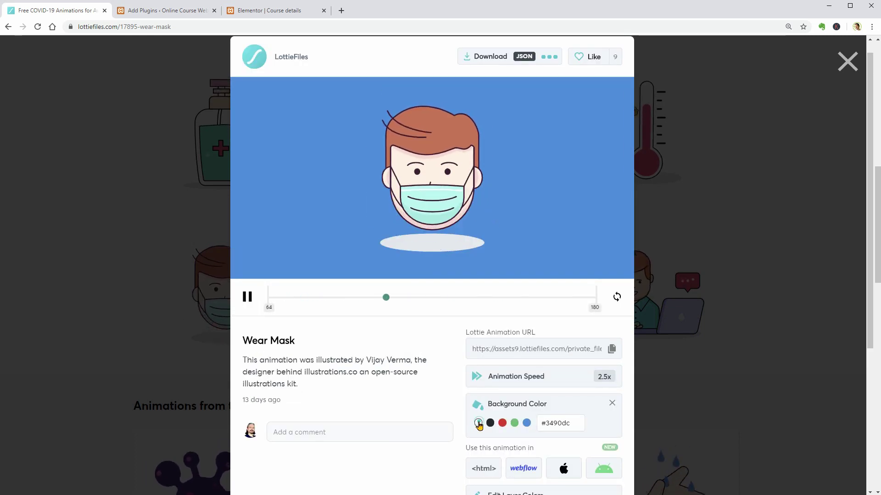
{"action": "left_click", "coordinate": [479, 423]}
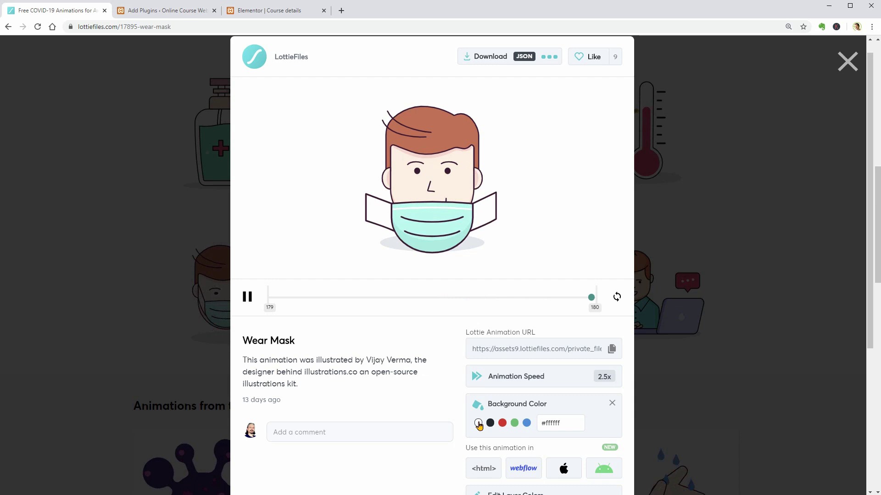
Step: Download Wear Mask as Lottie JSON, saving 17895-wear-mask.json to Downloads
{"action": "left_click", "coordinate": [549, 58]}
{"action": "left_click", "coordinate": [512, 94]}
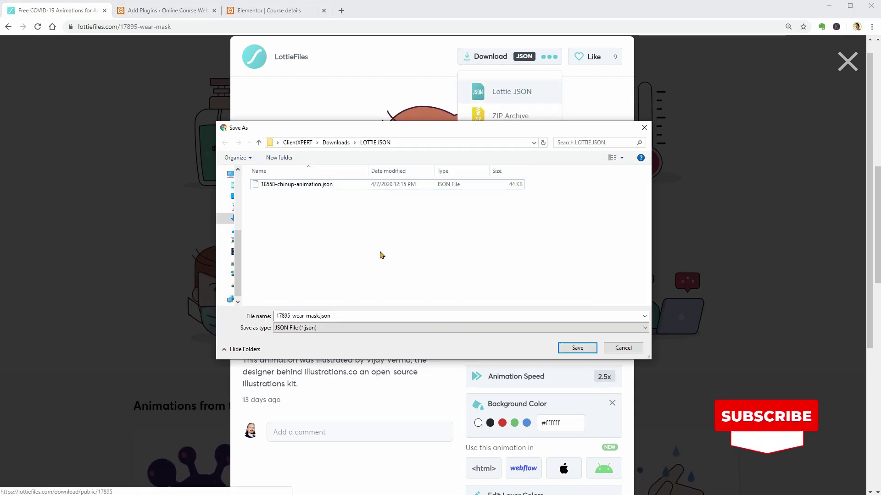
{"action": "left_click", "coordinate": [574, 349]}
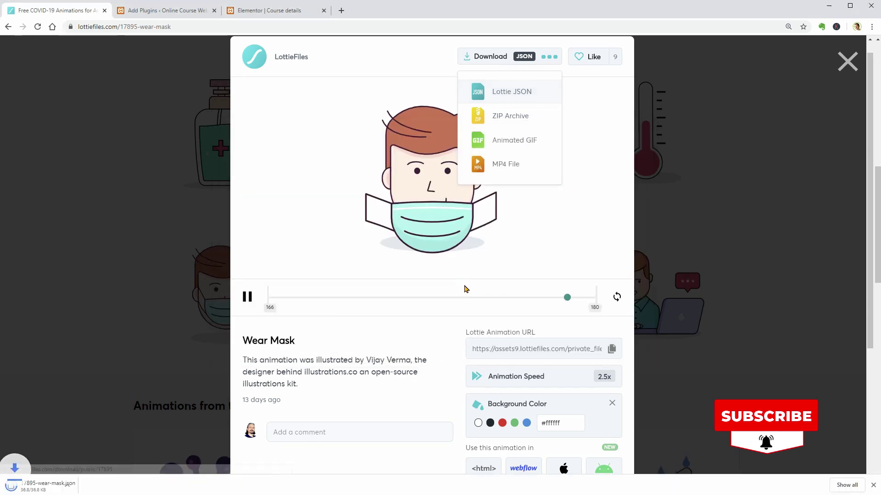
Step: Search plugins for 'lottie', activate Animentor Lottie & Bodymovin, and return to the Elementor editor
{"action": "left_click", "coordinate": [189, 14]}
{"action": "left_click", "coordinate": [707, 107]}
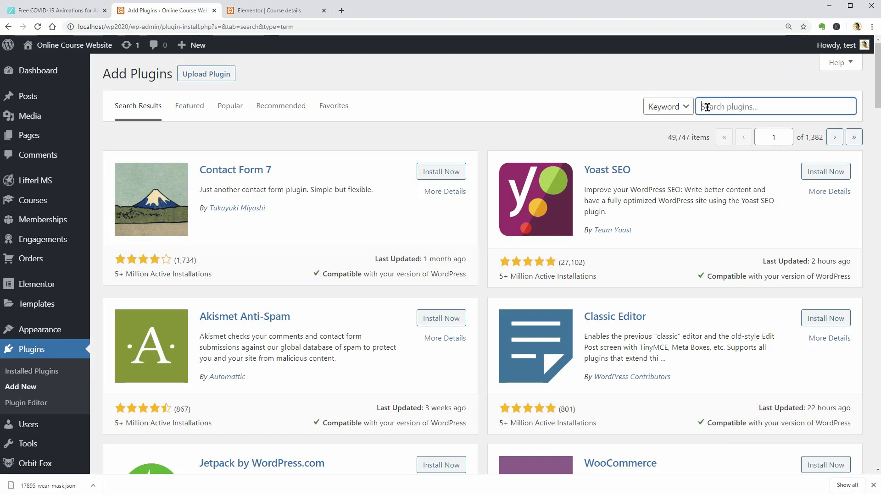
{"action": "type", "text": "lottie"}
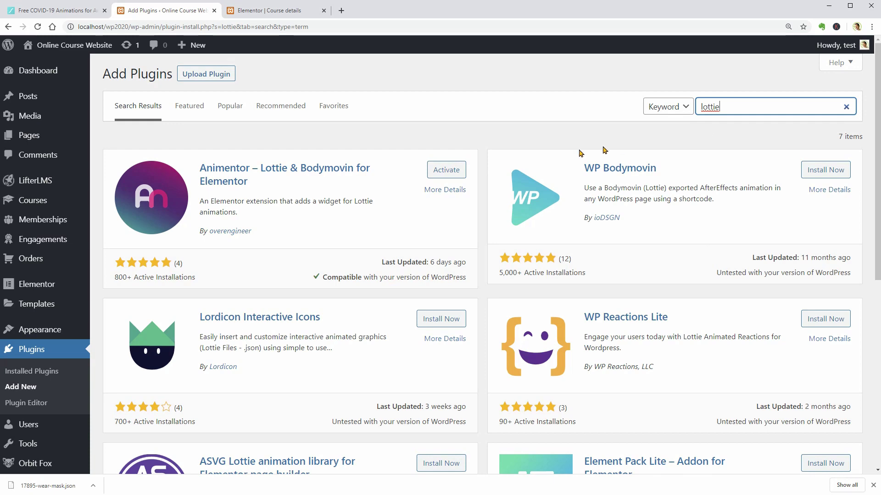
{"action": "left_click", "coordinate": [451, 173]}
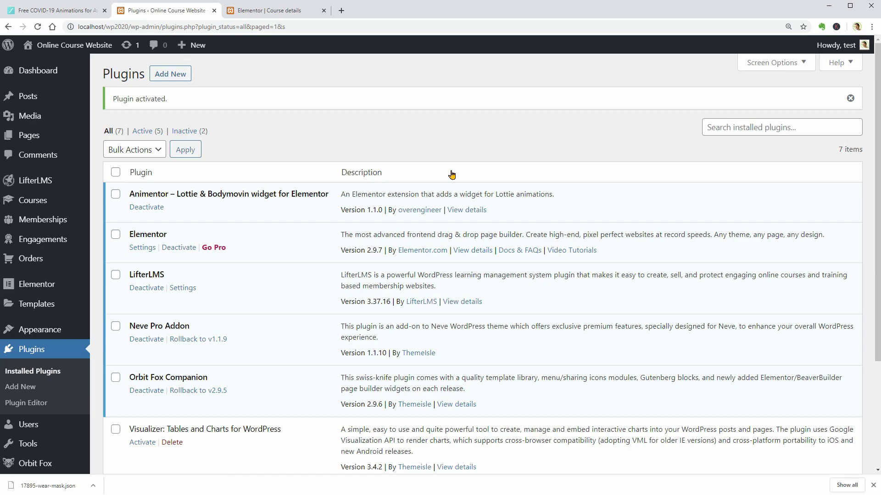
{"action": "left_click", "coordinate": [271, 11]}
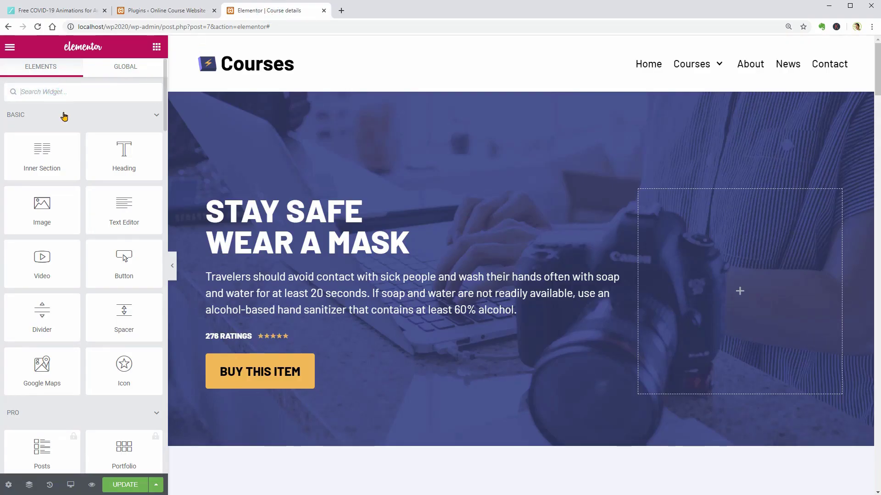
Step: Switch the Elementor editor preferences to the Dark UI theme with editing handles on
{"action": "type", "text": "lottie"}
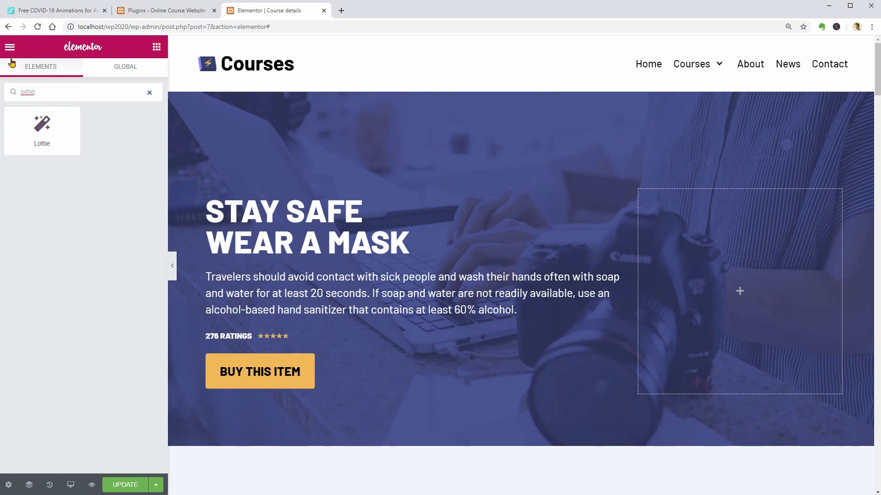
{"action": "left_click", "coordinate": [10, 48]}
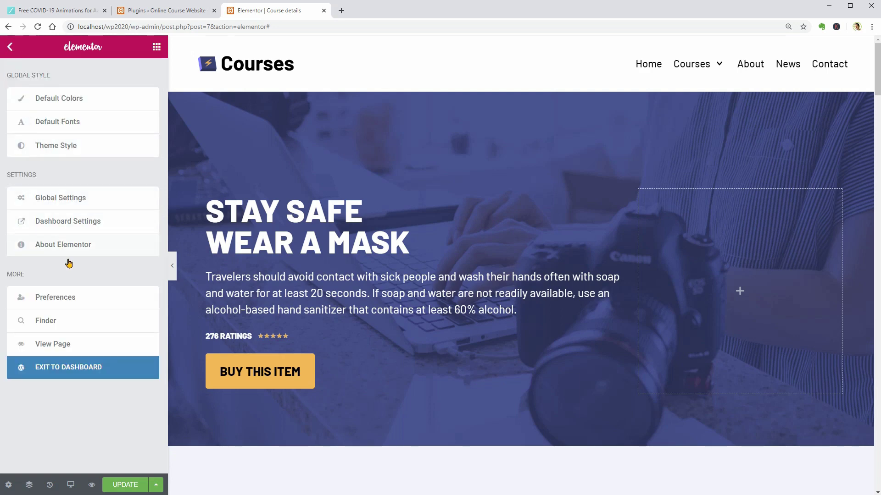
{"action": "left_click", "coordinate": [66, 298]}
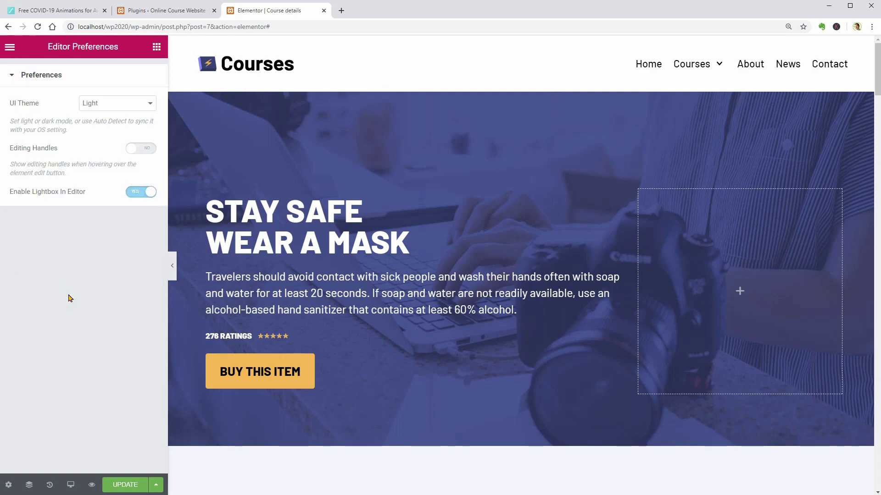
{"action": "left_click", "coordinate": [134, 113]}
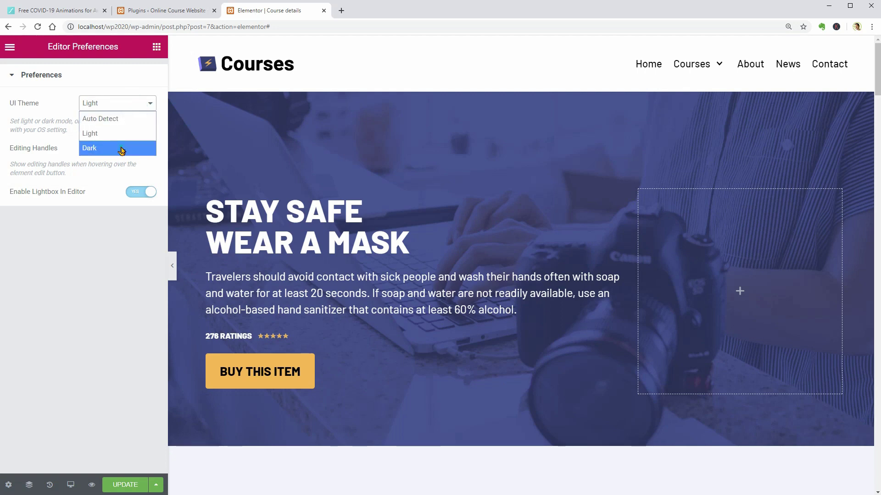
{"action": "left_click", "coordinate": [122, 148]}
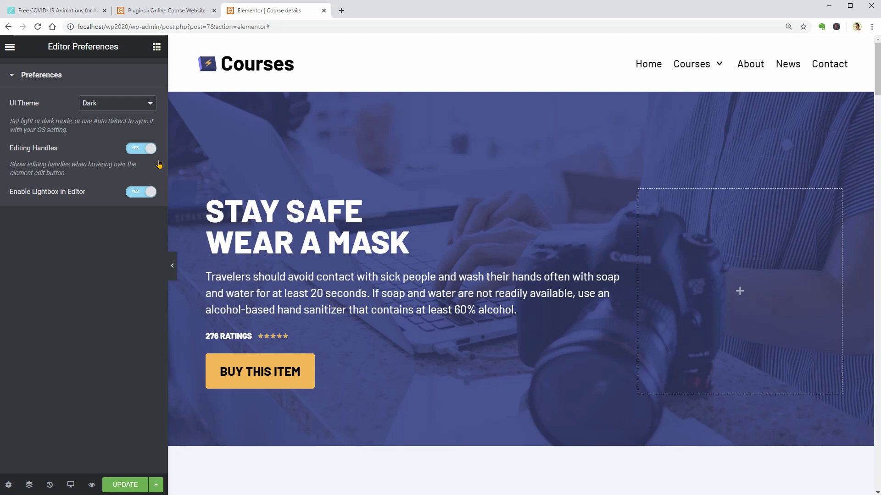
{"action": "mouse_move", "coordinate": [200, 191]}
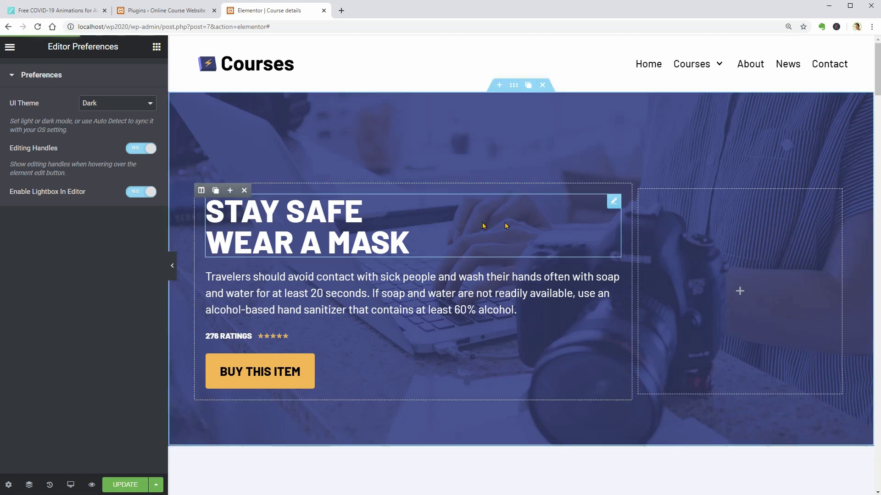
{"action": "mouse_move", "coordinate": [611, 207]}
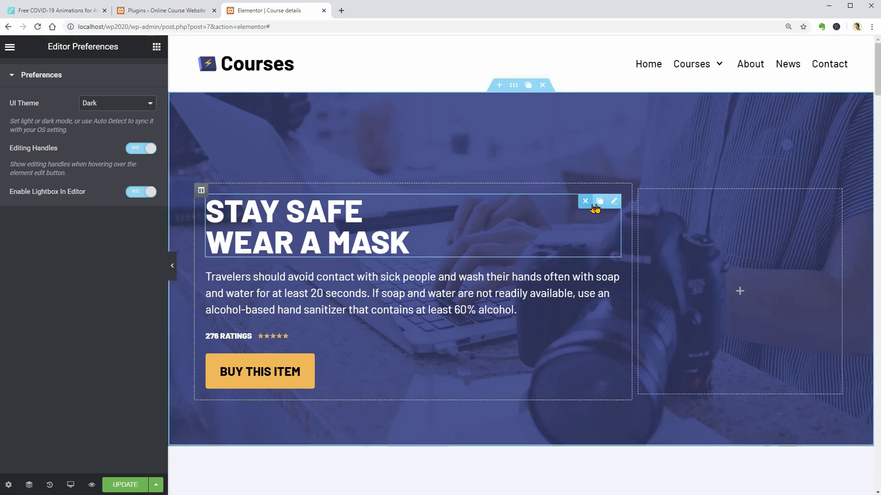
Step: Drag a Lottie widget into the hero's right column and load 17895-wear-mask.json as its data file
{"action": "left_click", "coordinate": [157, 47]}
{"action": "type", "text": "lott"}
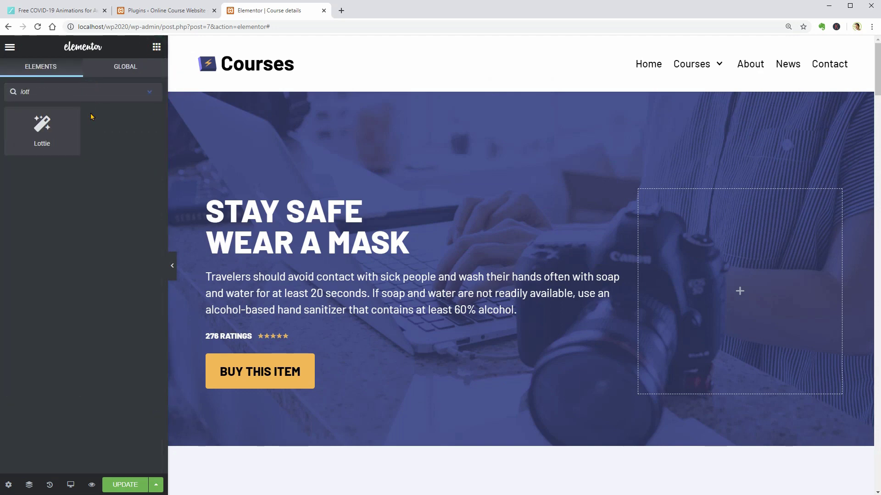
{"action": "left_click_drag", "start_coordinate": [54, 124], "coordinate": [747, 279]}
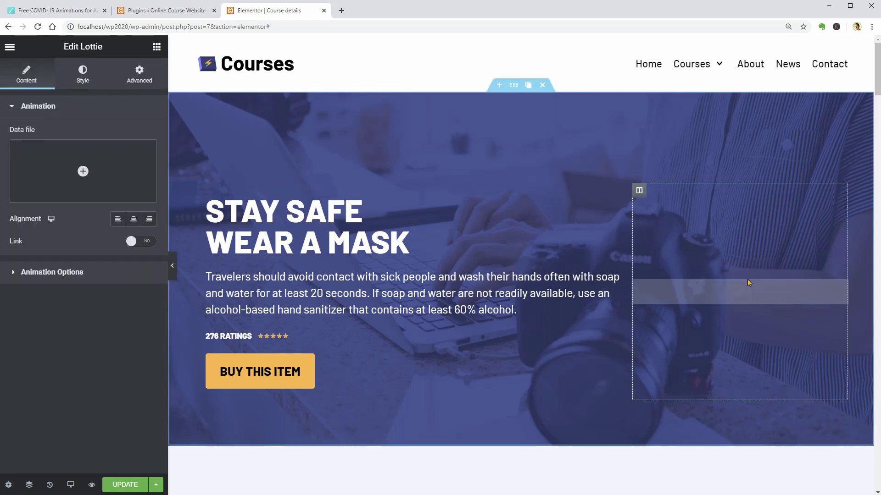
{"action": "left_click", "coordinate": [102, 170]}
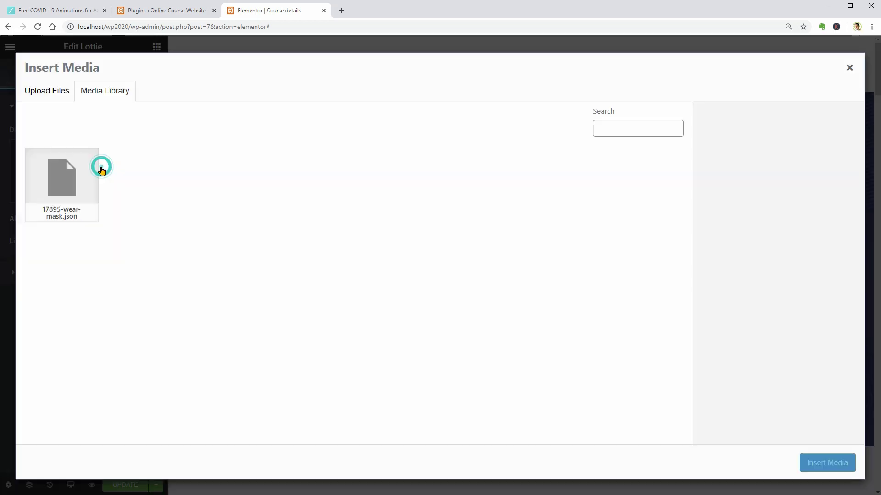
{"action": "left_click", "coordinate": [79, 185]}
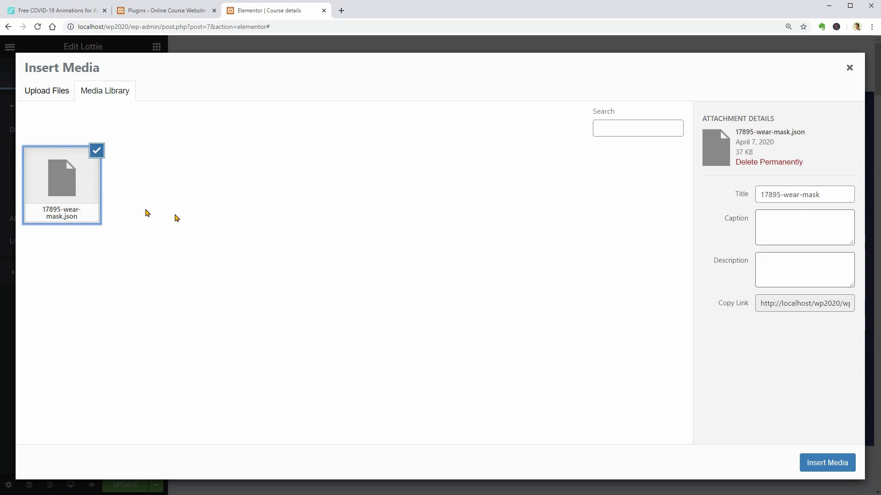
{"action": "left_click", "coordinate": [816, 460]}
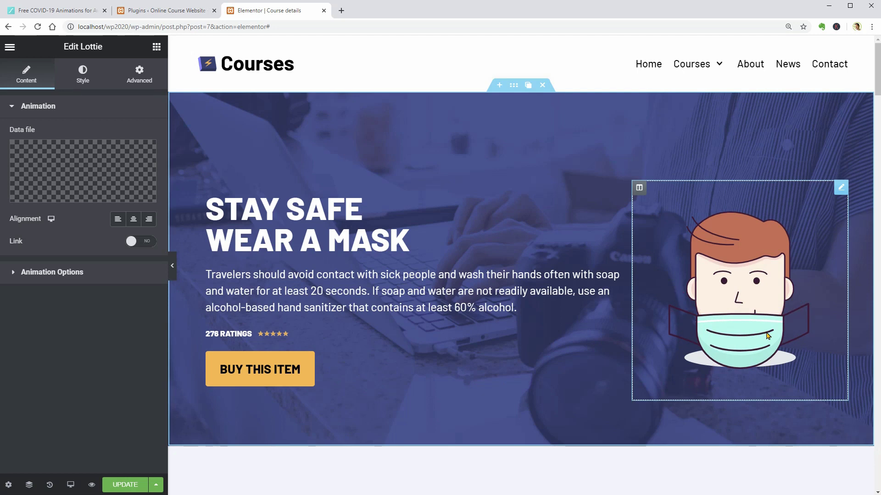
Step: Give the mask animation width 100 on mobile, max width 100%, opacity 0.78 and centre alignment
{"action": "left_click", "coordinate": [87, 84]}
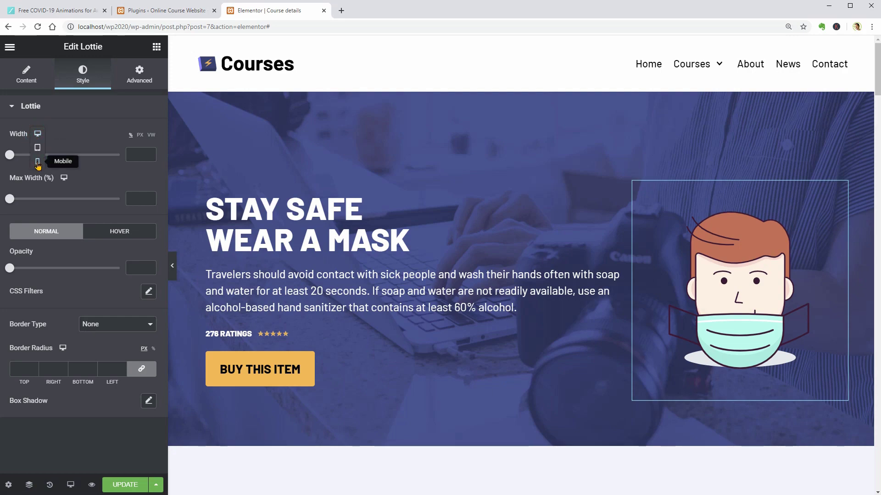
{"action": "left_click", "coordinate": [37, 163]}
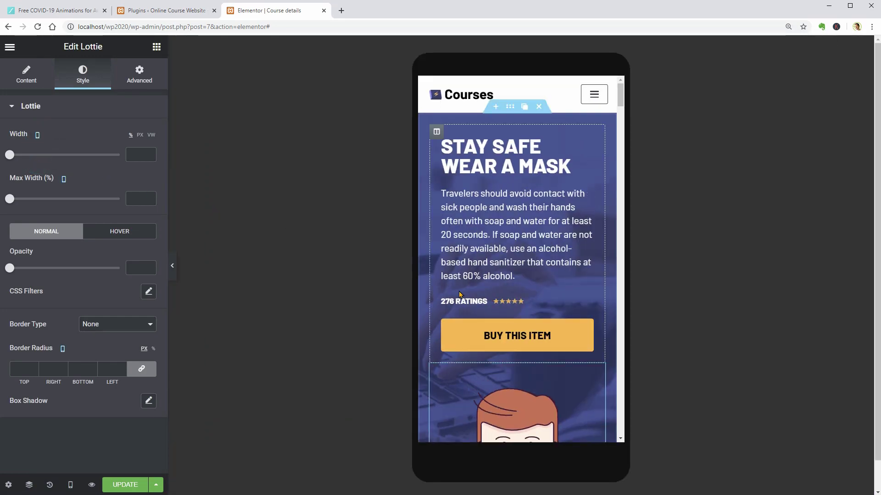
{"action": "left_click_drag", "start_coordinate": [10, 155], "coordinate": [133, 161]}
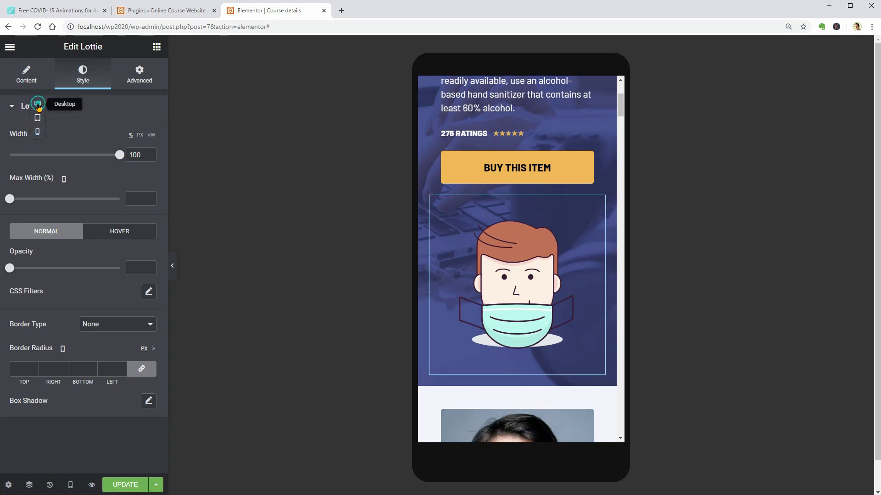
{"action": "left_click", "coordinate": [38, 106]}
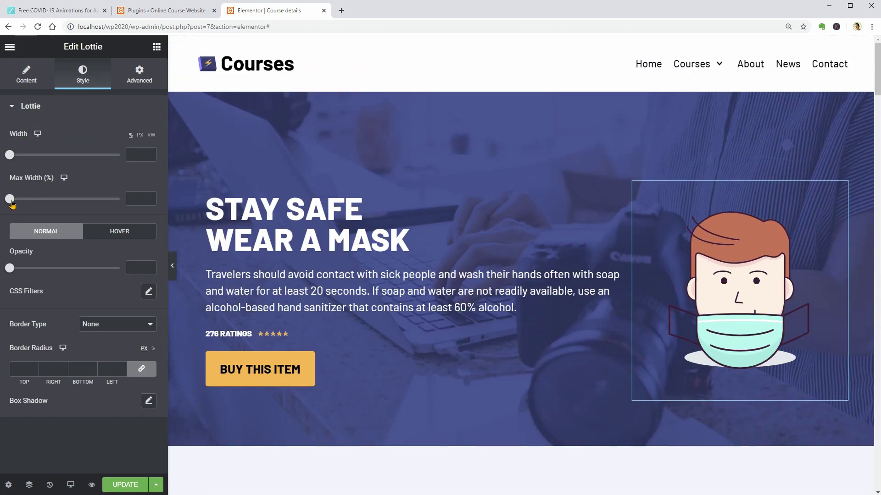
{"action": "left_click_drag", "start_coordinate": [11, 201], "coordinate": [120, 200]}
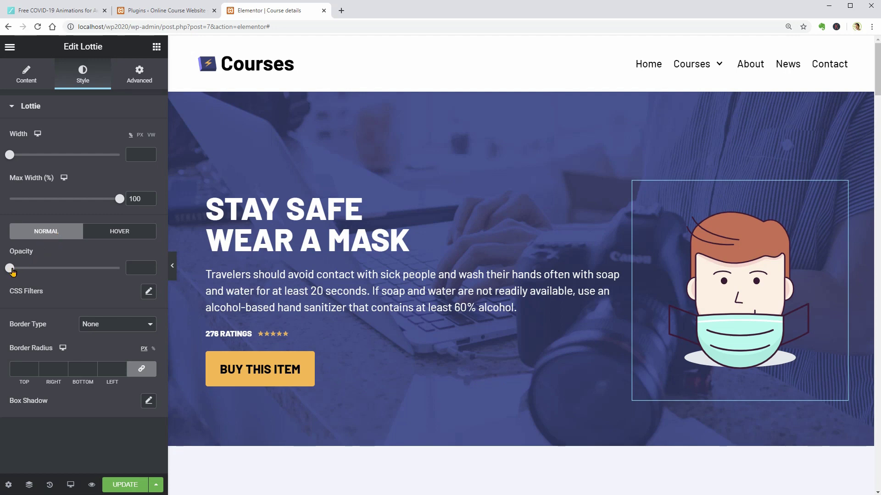
{"action": "left_click_drag", "start_coordinate": [12, 271], "coordinate": [120, 270]}
{"action": "left_click", "coordinate": [26, 78]}
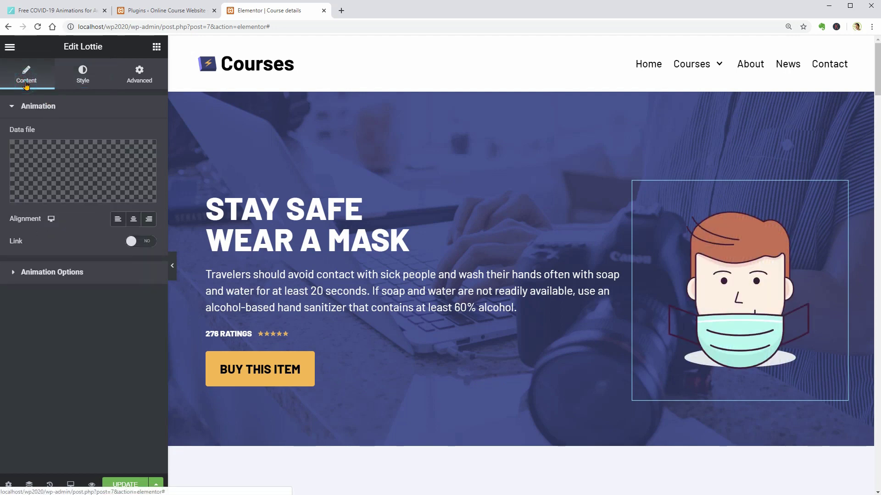
{"action": "left_click", "coordinate": [135, 221]}
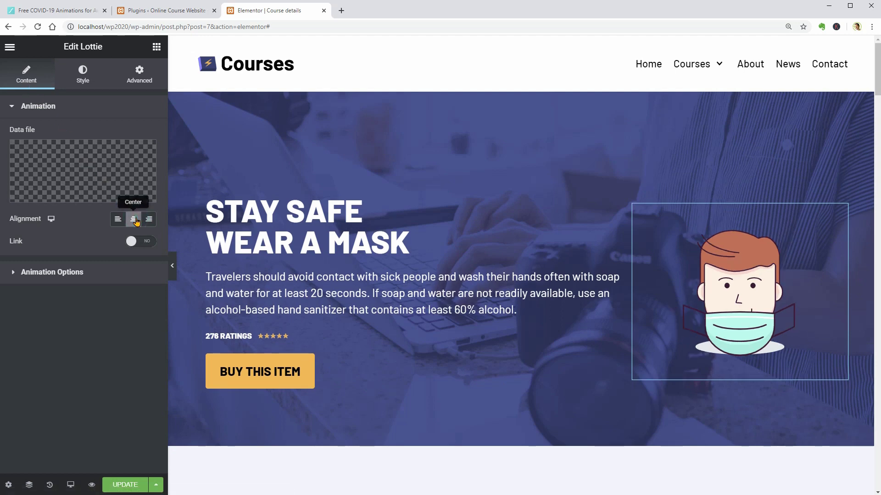
Step: Set the mask animation to speed 1.2 with autoplay, loop and reverse off, playing on mouse over
{"action": "left_click", "coordinate": [45, 276]}
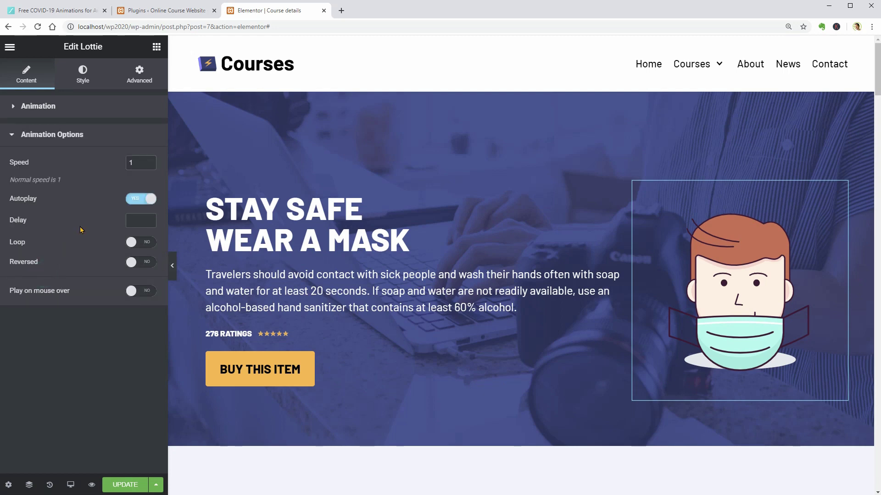
{"action": "left_click", "coordinate": [149, 161]}
{"action": "left_click", "coordinate": [149, 161]}
{"action": "left_click", "coordinate": [149, 219]}
{"action": "left_click", "coordinate": [151, 221]}
{"action": "left_click", "coordinate": [150, 206]}
{"action": "left_click", "coordinate": [139, 207]}
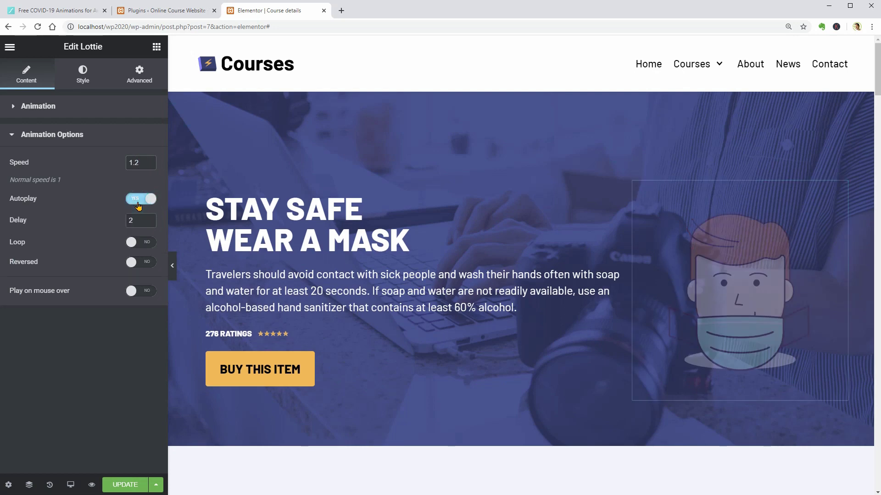
{"action": "left_click", "coordinate": [134, 244]}
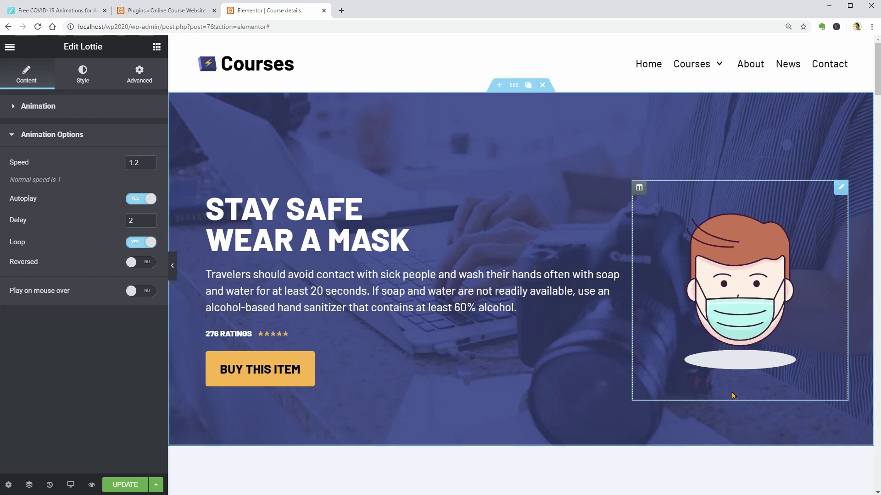
{"action": "left_click", "coordinate": [133, 264]}
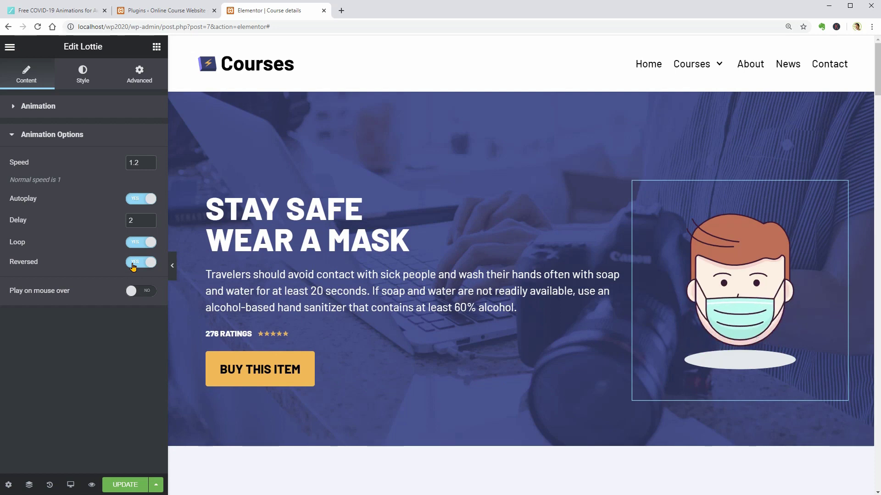
{"action": "left_click", "coordinate": [134, 264]}
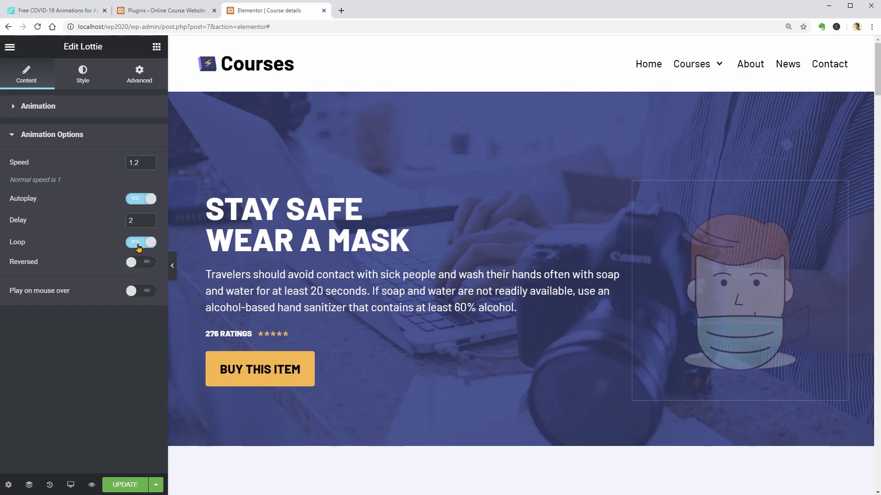
{"action": "left_click", "coordinate": [150, 199]}
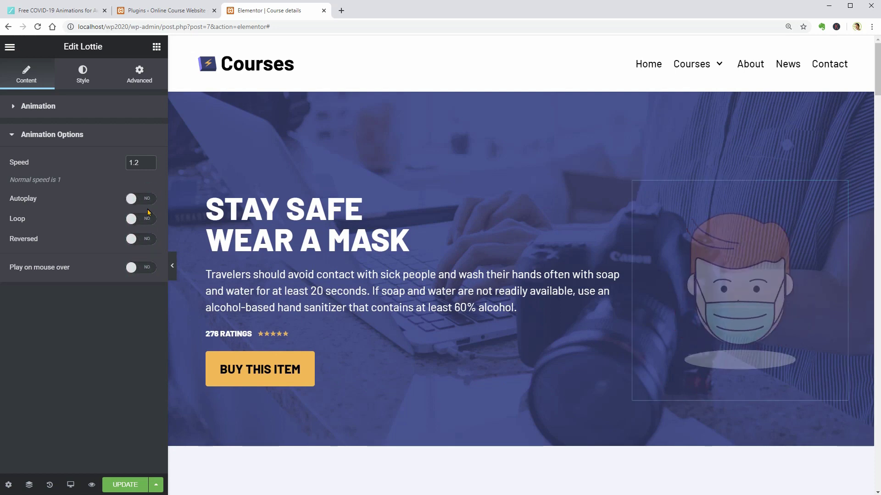
{"action": "left_click", "coordinate": [143, 268]}
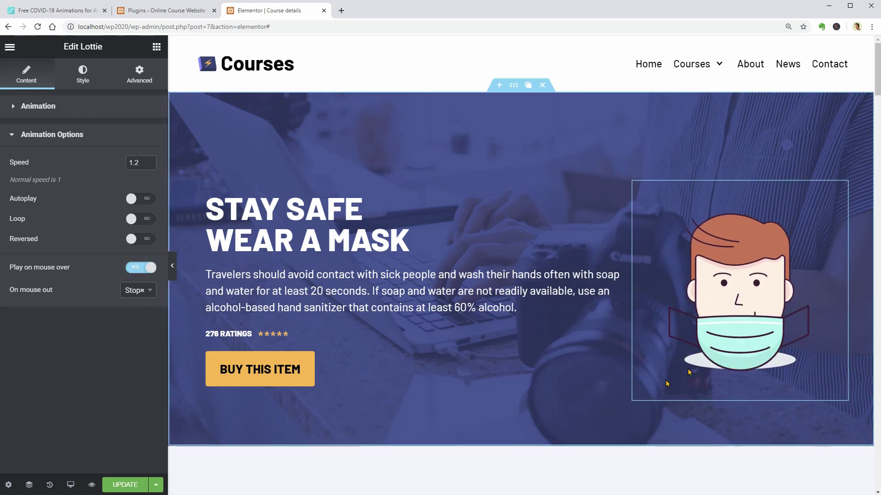
Step: Update the page, check it in Preview Changes, then go to the WordPress PopUP dashboard
{"action": "left_click", "coordinate": [133, 484]}
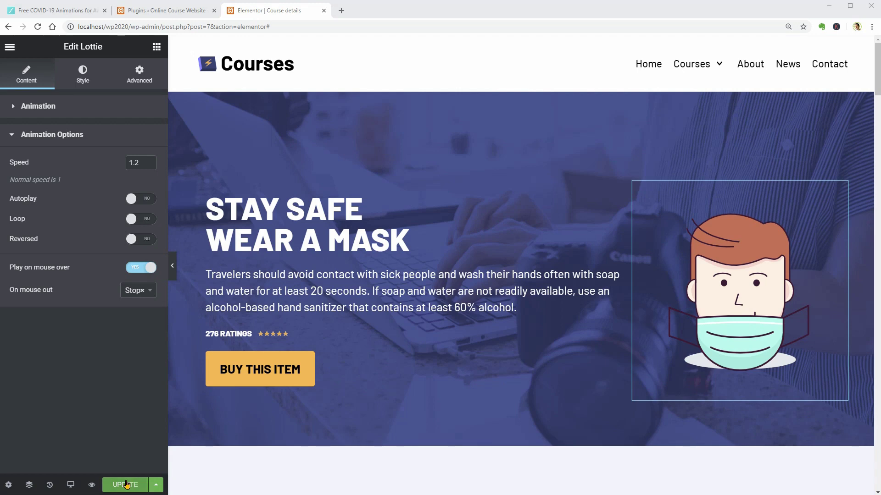
{"action": "left_click", "coordinate": [91, 486]}
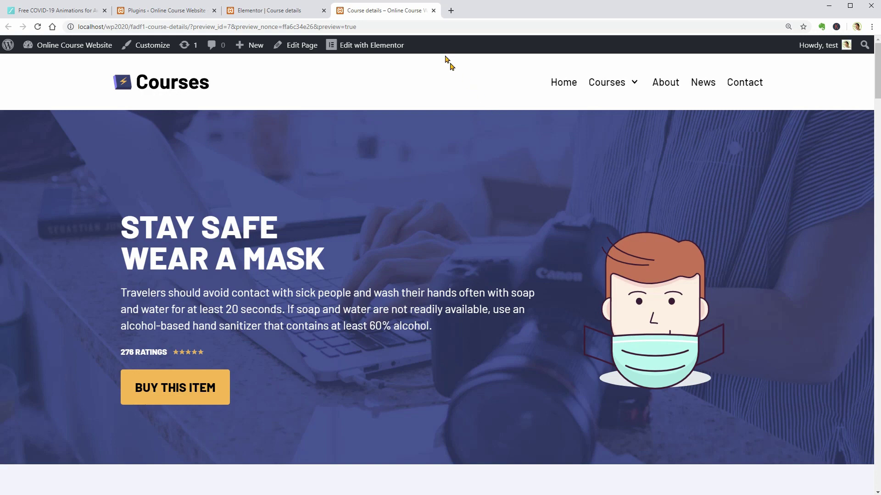
{"action": "left_click", "coordinate": [432, 11]}
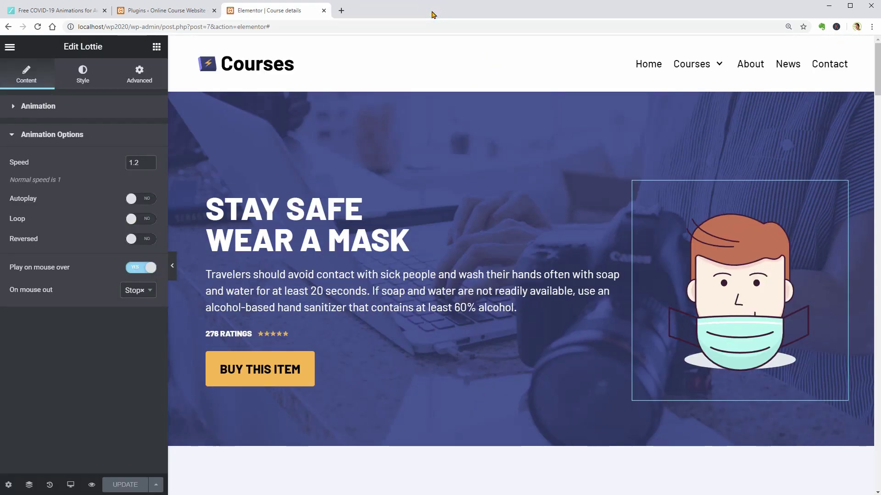
{"action": "left_click", "coordinate": [188, 11]}
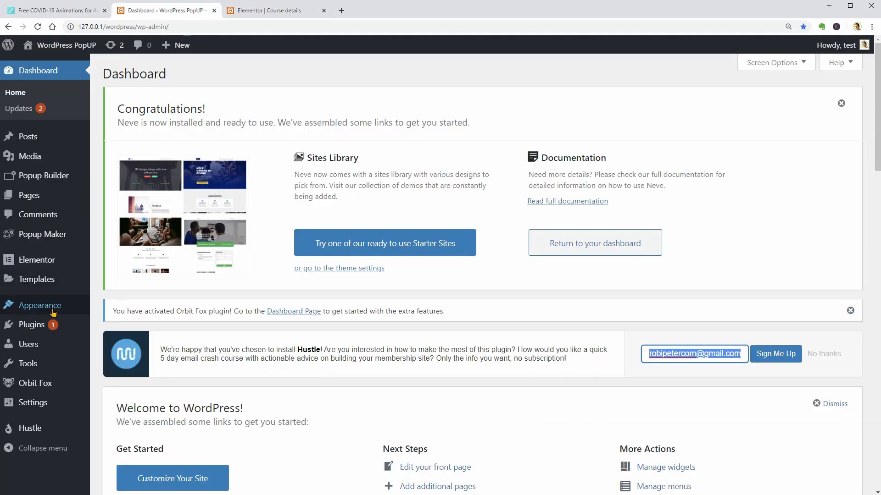
Step: Import the Fitness starter site from the Neve Sites Library and continue to Add your own content
{"action": "mouse_move", "coordinate": [55, 306]}
{"action": "left_click", "coordinate": [130, 404]}
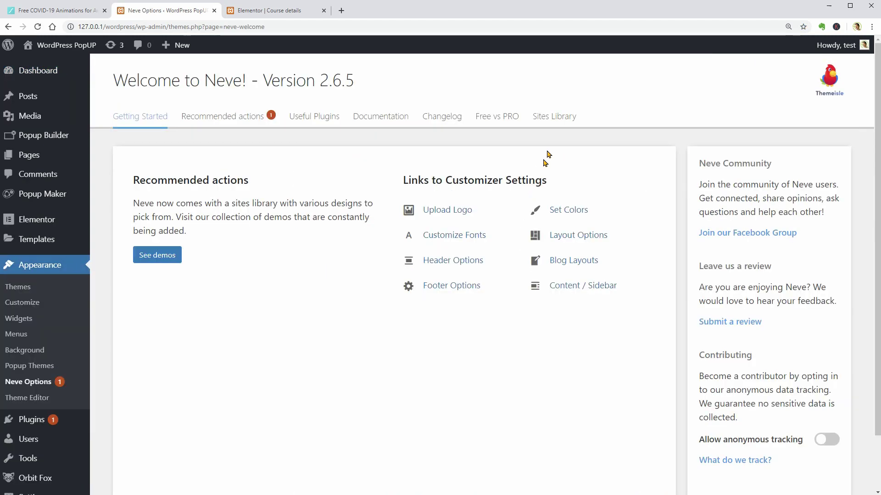
{"action": "left_click", "coordinate": [555, 118]}
{"action": "scroll", "coordinate": [569, 349], "scroll_direction": "down", "scroll_amount": 10}
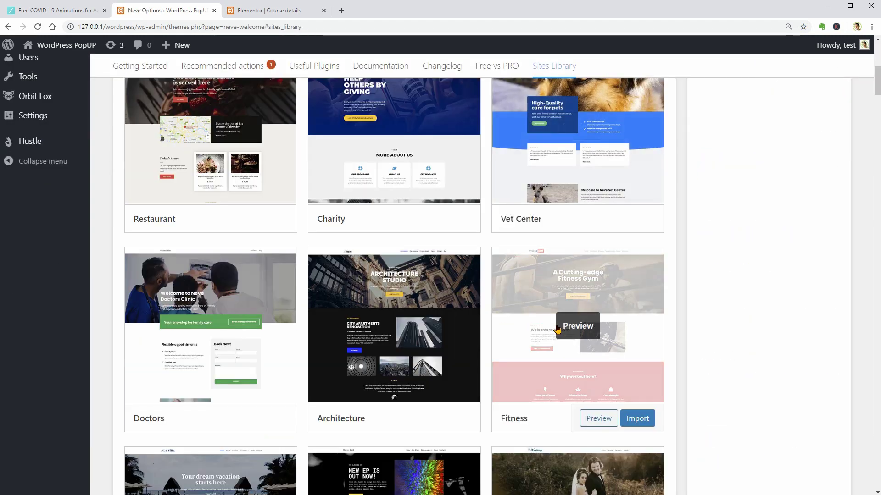
{"action": "left_click", "coordinate": [578, 327]}
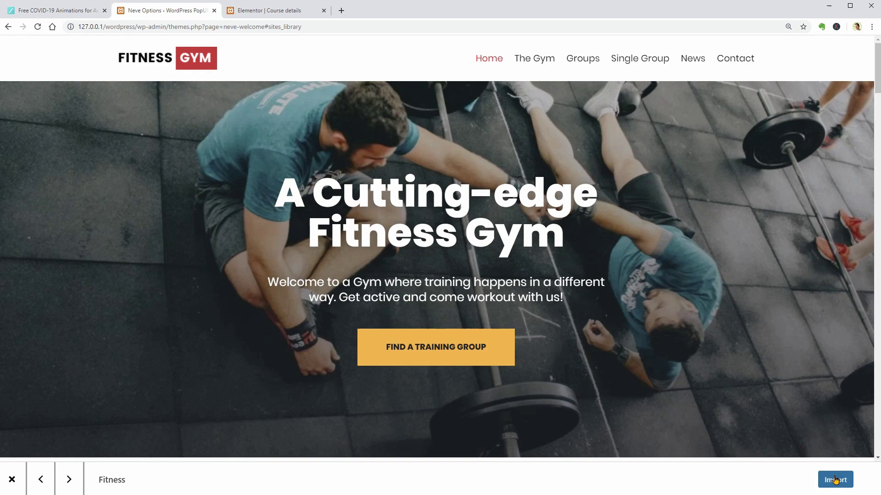
{"action": "left_click", "coordinate": [835, 479]}
{"action": "left_click", "coordinate": [621, 440]}
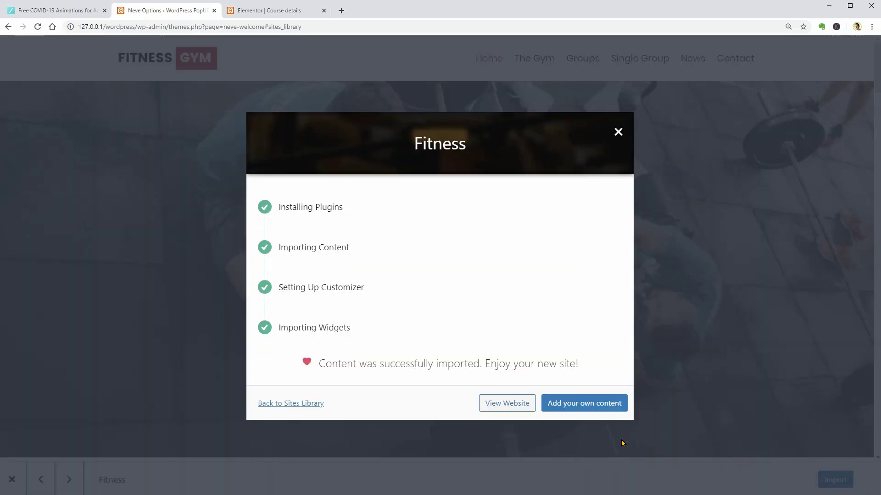
{"action": "left_click", "coordinate": [597, 411]}
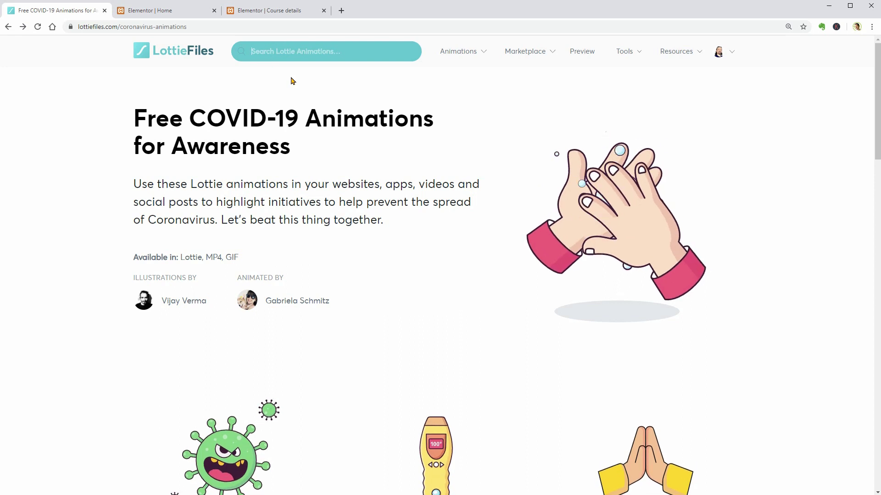
Step: Search LottieFiles for fitness and save the treadmill animation as a Lottie JSON file
{"action": "type", "text": "fitness"}
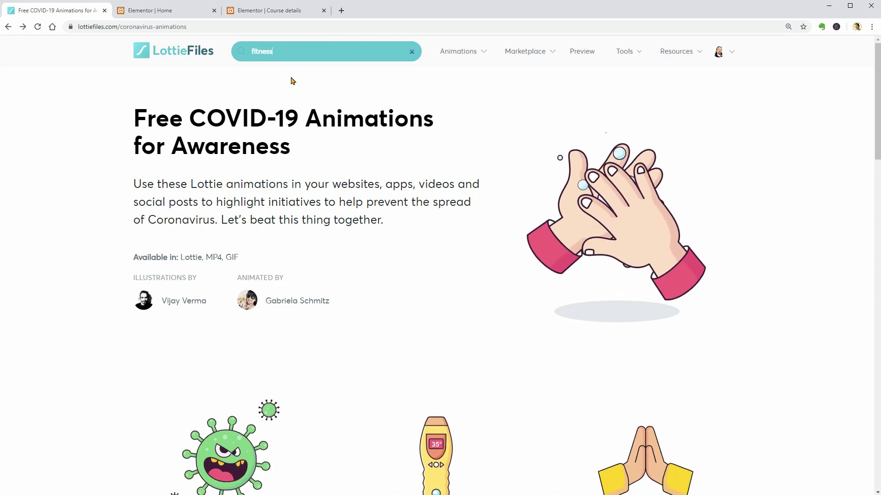
{"action": "key", "text": "Return"}
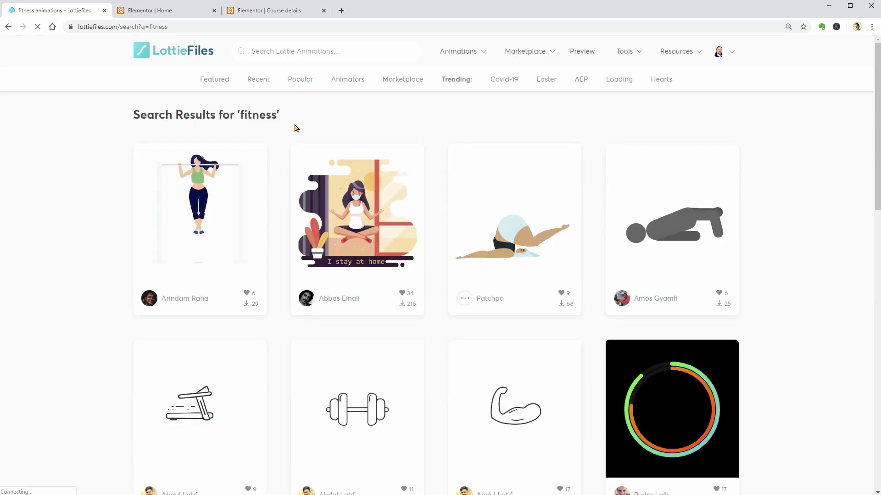
{"action": "scroll", "coordinate": [373, 293], "scroll_direction": "down", "scroll_amount": 2}
{"action": "scroll", "coordinate": [385, 249], "scroll_direction": "down", "scroll_amount": 2}
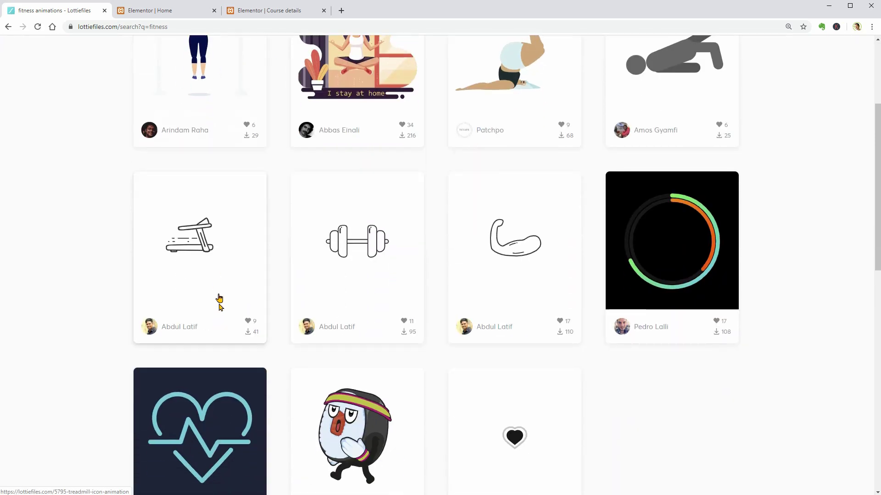
{"action": "left_click", "coordinate": [211, 248]}
{"action": "left_click", "coordinate": [550, 72]}
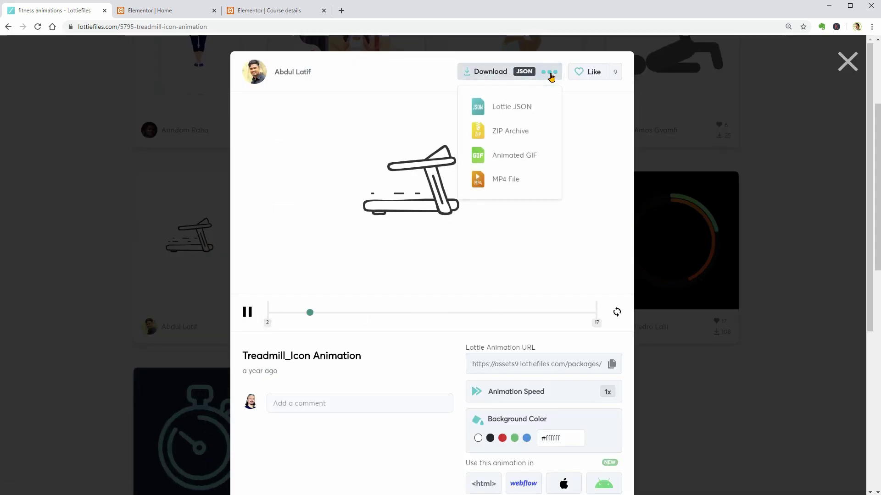
{"action": "left_click", "coordinate": [531, 104]}
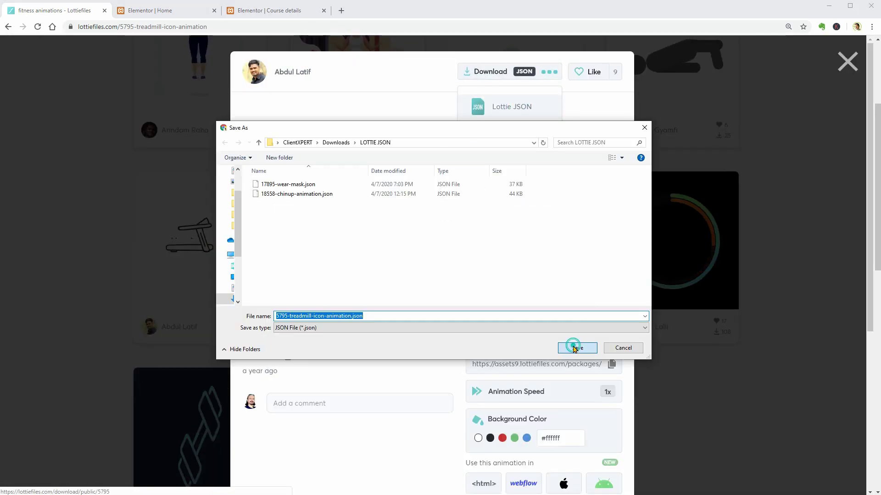
{"action": "left_click", "coordinate": [573, 349]}
Step: Back on the Elementor gym homepage, add a new section below the hero
{"action": "key", "text": "ctrl+Tab"}
{"action": "scroll", "coordinate": [538, 353], "scroll_direction": "down", "scroll_amount": 4}
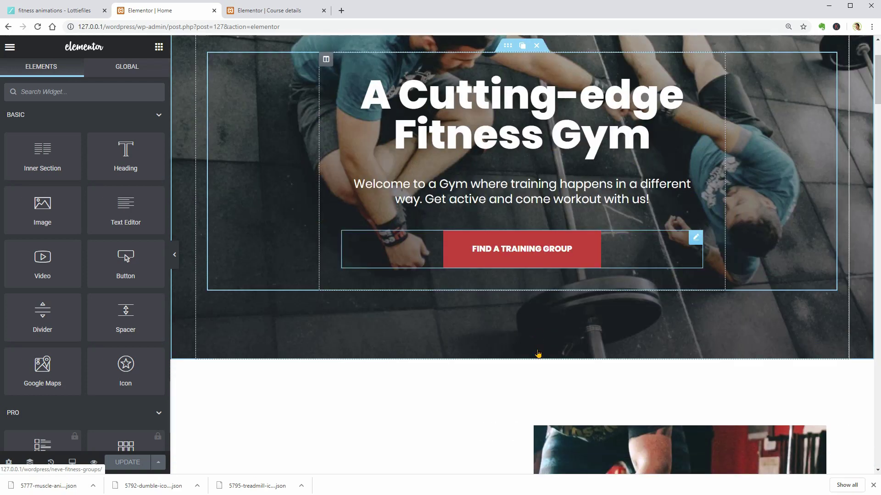
{"action": "scroll", "coordinate": [538, 353], "scroll_direction": "down", "scroll_amount": 1}
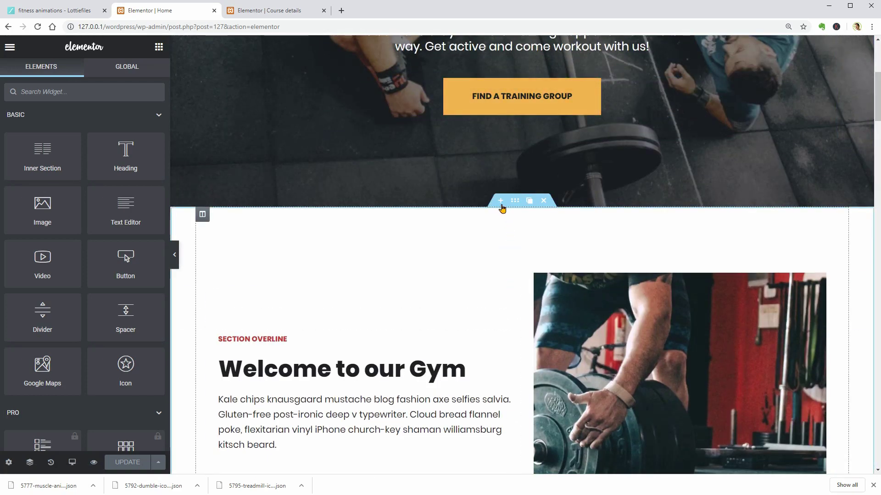
{"action": "left_click", "coordinate": [501, 201]}
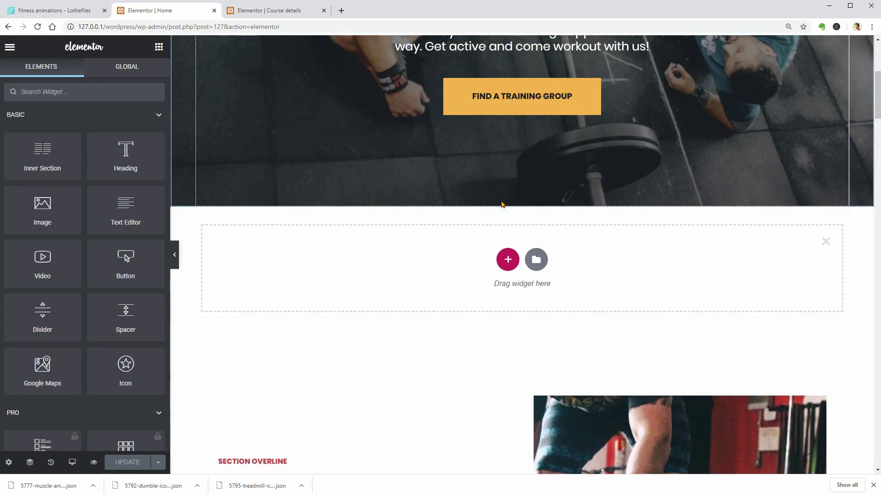
Step: Make the new section three equal columns and place a Lottie widget in the first column
{"action": "left_click", "coordinate": [508, 260]}
{"action": "left_click", "coordinate": [495, 289]}
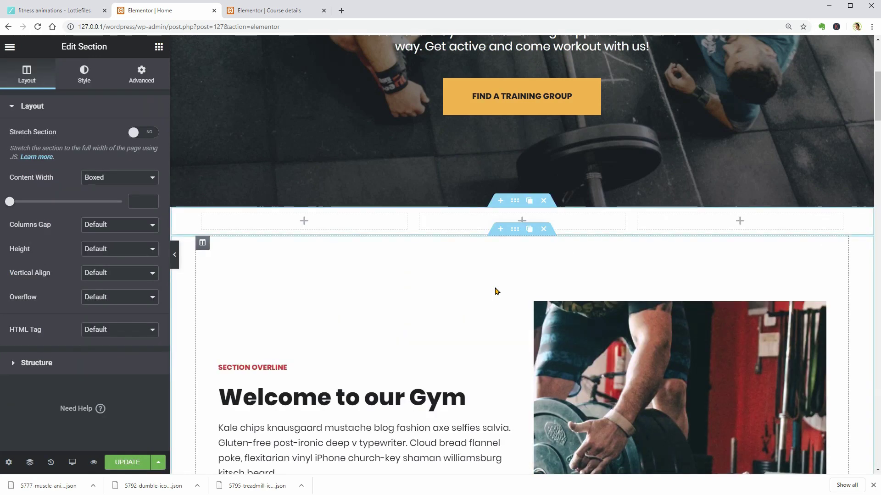
{"action": "left_click", "coordinate": [159, 48]}
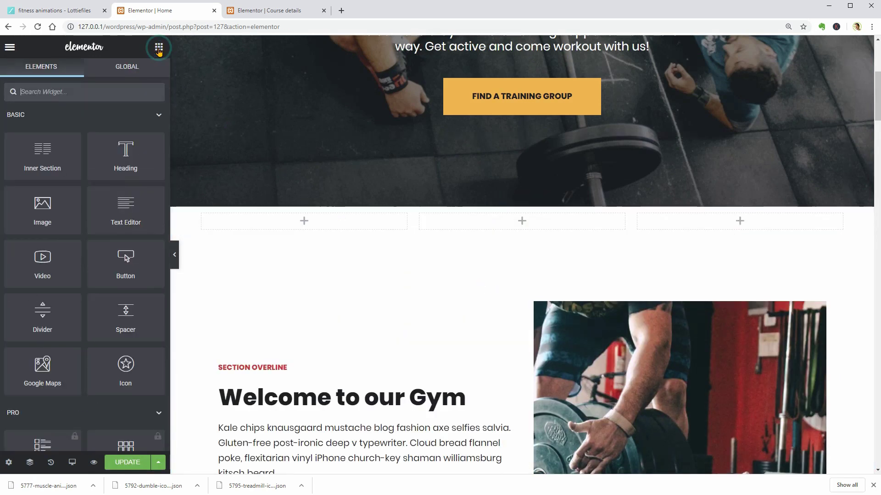
{"action": "type", "text": "lot"}
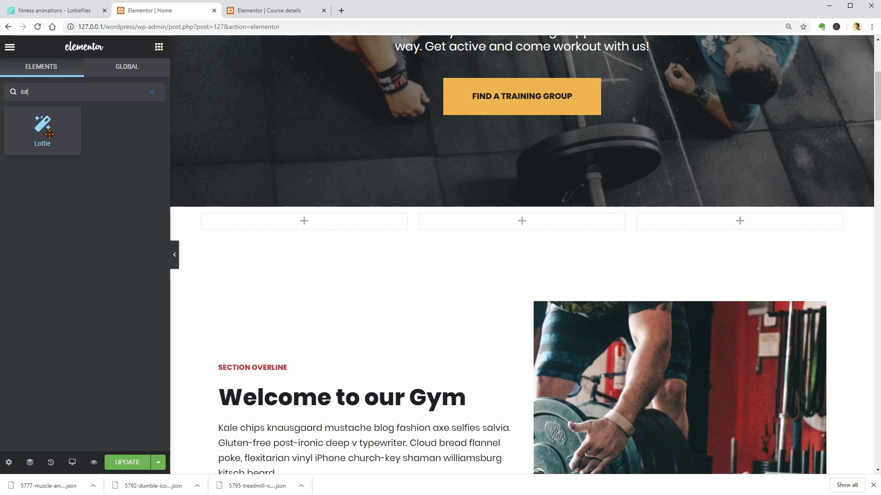
{"action": "left_click_drag", "start_coordinate": [49, 134], "coordinate": [307, 225]}
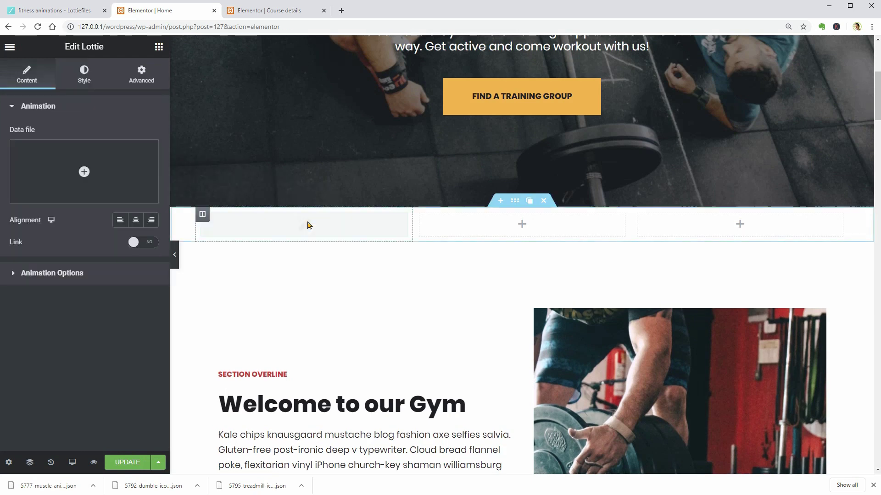
Step: Upload the muscle animation JSON as the Lottie widget's data file
{"action": "left_click", "coordinate": [84, 171]}
{"action": "left_click", "coordinate": [51, 92]}
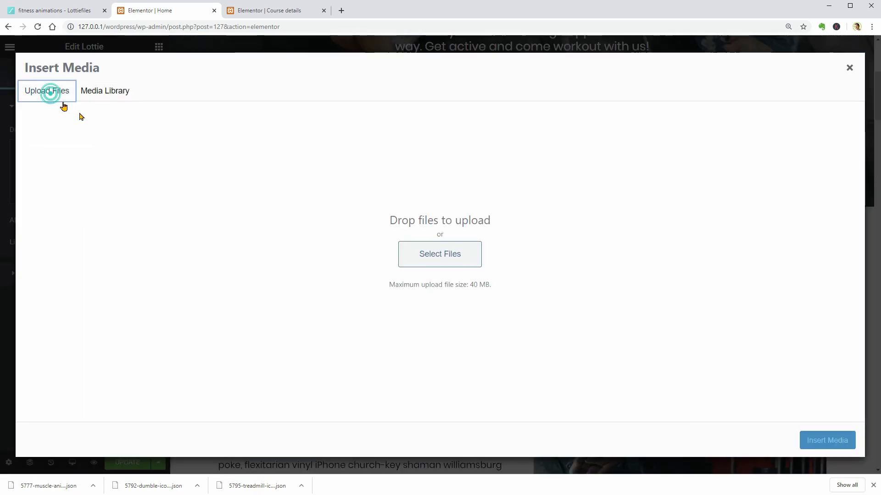
{"action": "left_click", "coordinate": [434, 253]}
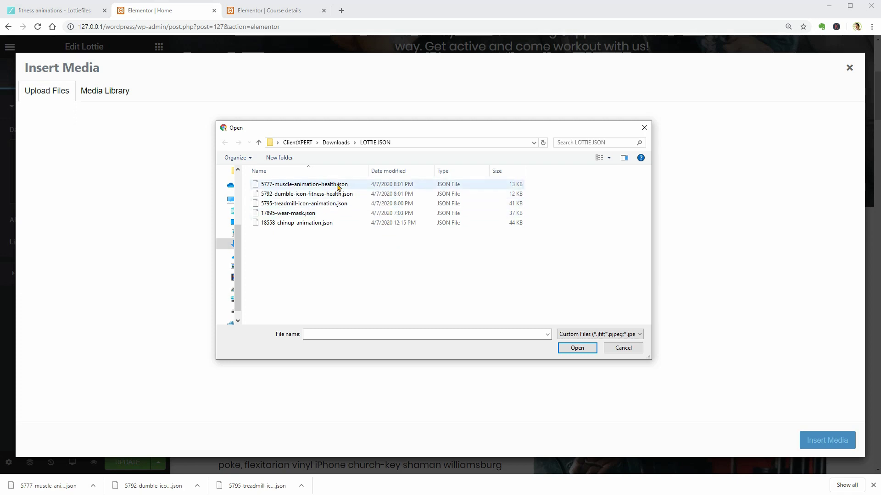
{"action": "left_click", "coordinate": [337, 185]}
{"action": "left_click", "coordinate": [573, 348]}
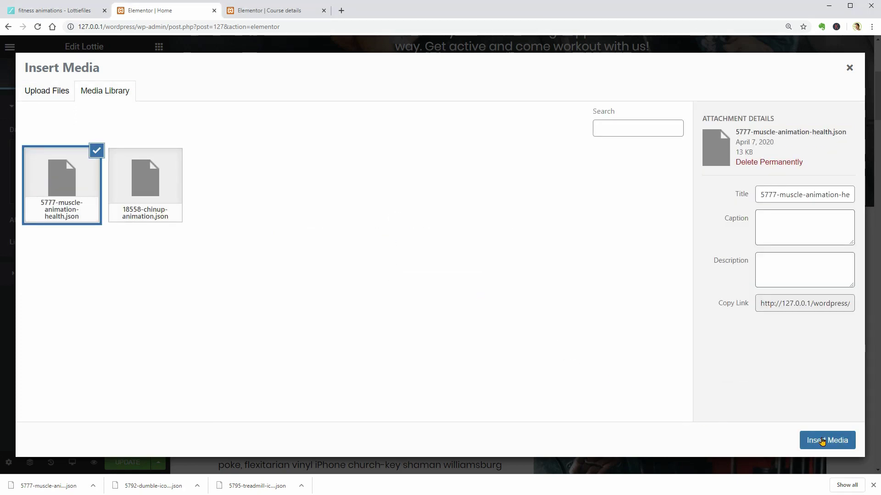
{"action": "left_click", "coordinate": [826, 440]}
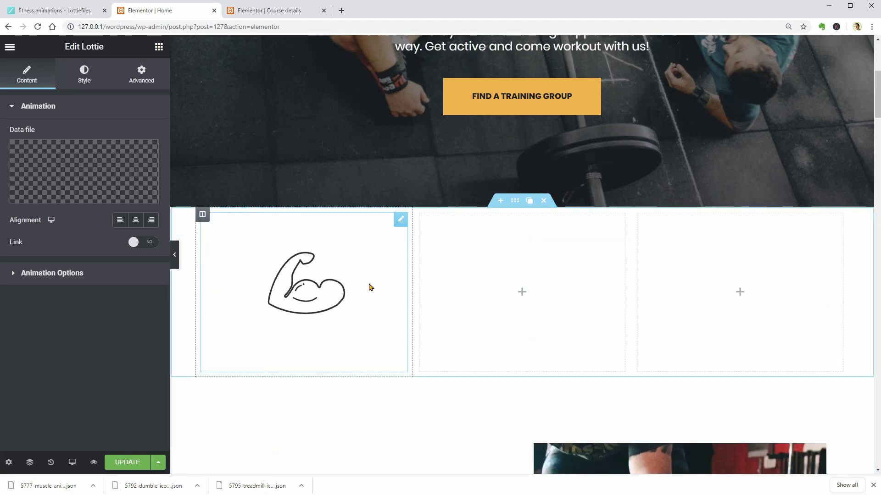
Step: Enable linking on the animation, type #section as the link, then clear it
{"action": "left_click", "coordinate": [136, 245]}
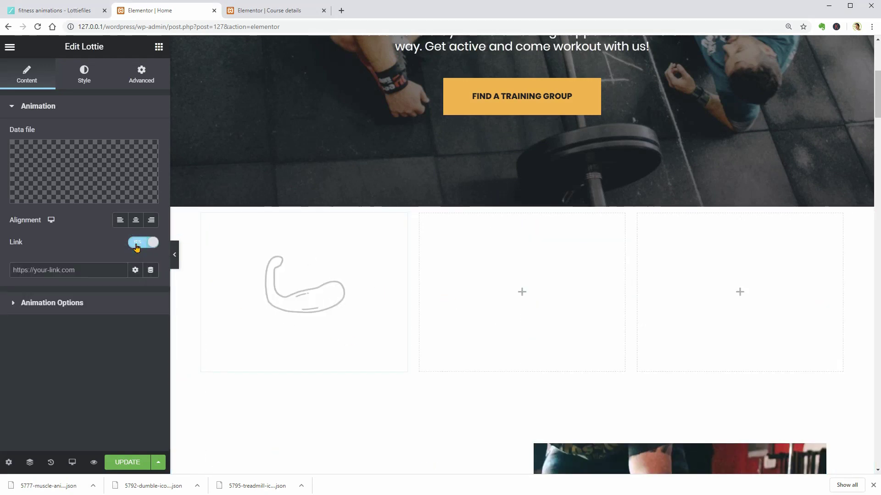
{"action": "left_click", "coordinate": [58, 270]}
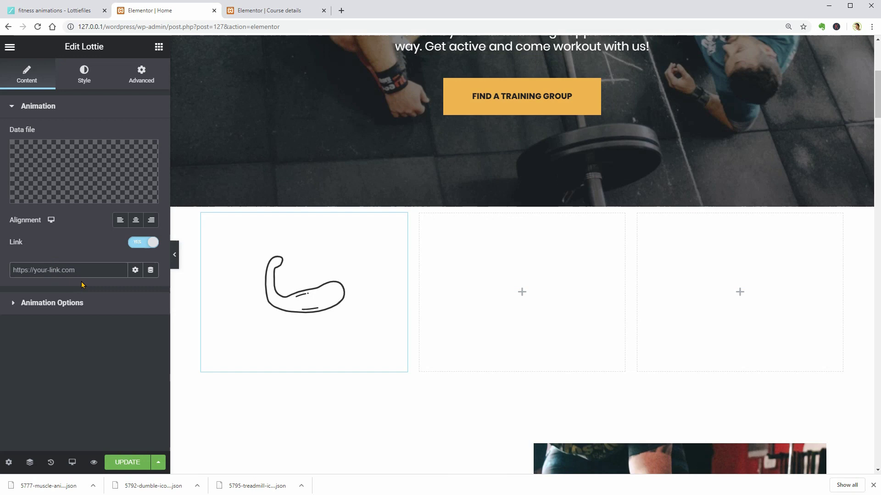
{"action": "type", "text": "#s"}
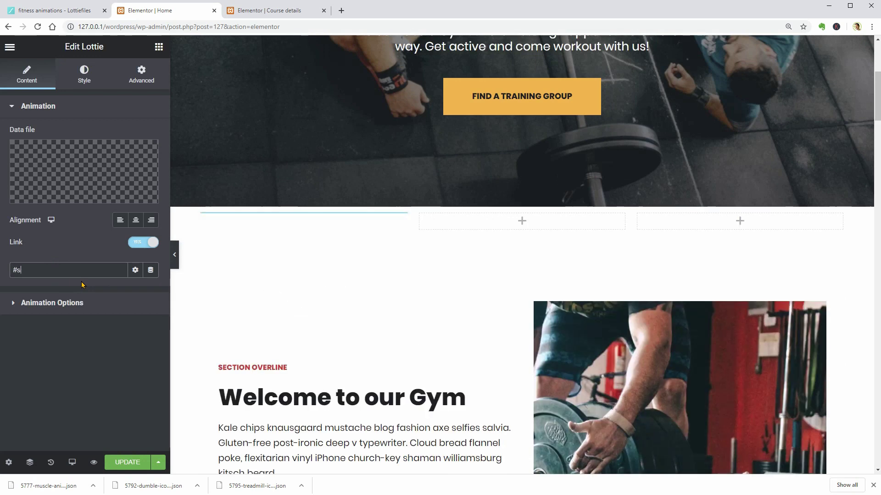
{"action": "type", "text": "ection"}
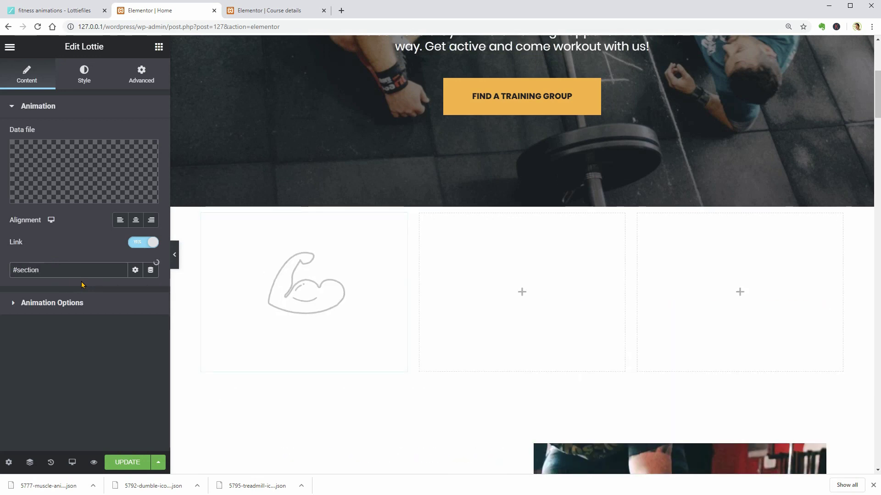
{"action": "key", "text": "BackSpace"}
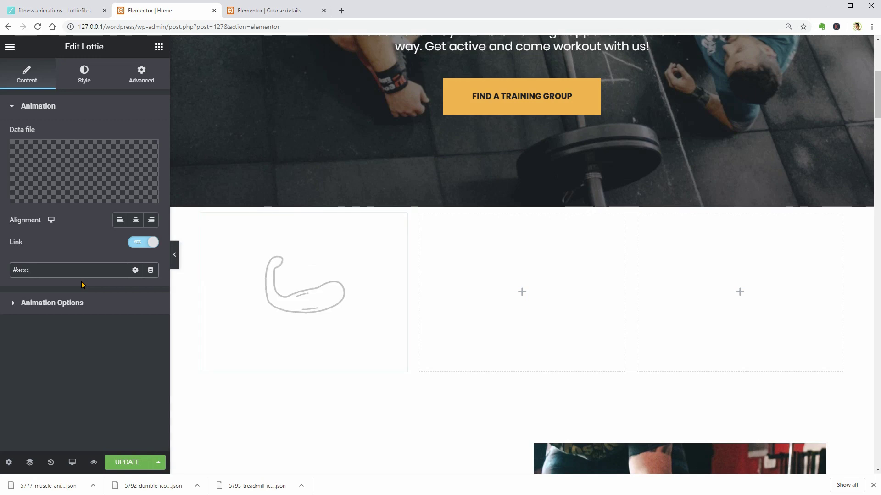
{"action": "key", "text": "BackSpace"}
{"action": "key", "text": "BackSpace"}
{"action": "key", "text": "BackSpace"}
{"action": "key", "text": "BackSpace"}
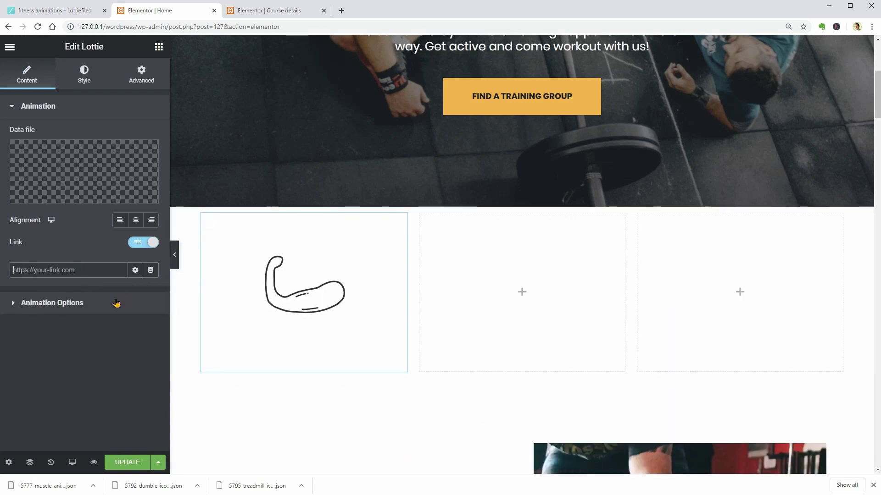
Step: Duplicate the muscle Lottie widget and move the copy into the middle column
{"action": "left_click", "coordinate": [85, 82]}
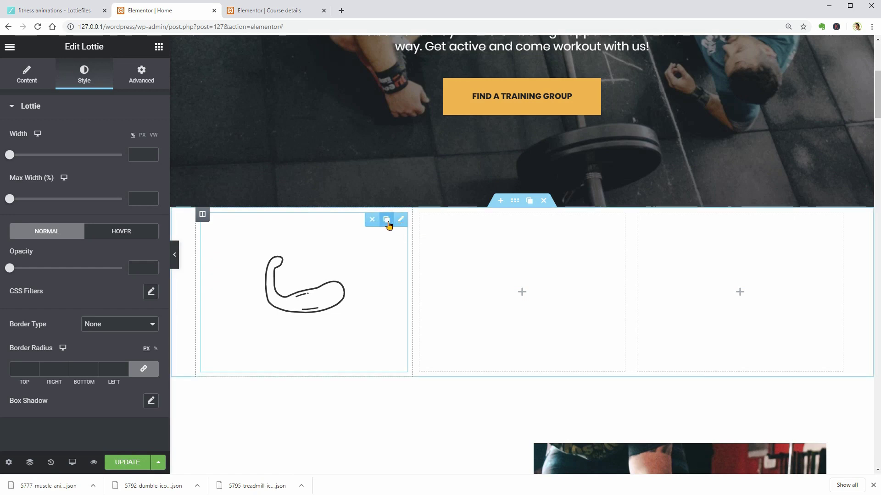
{"action": "left_click", "coordinate": [387, 220]}
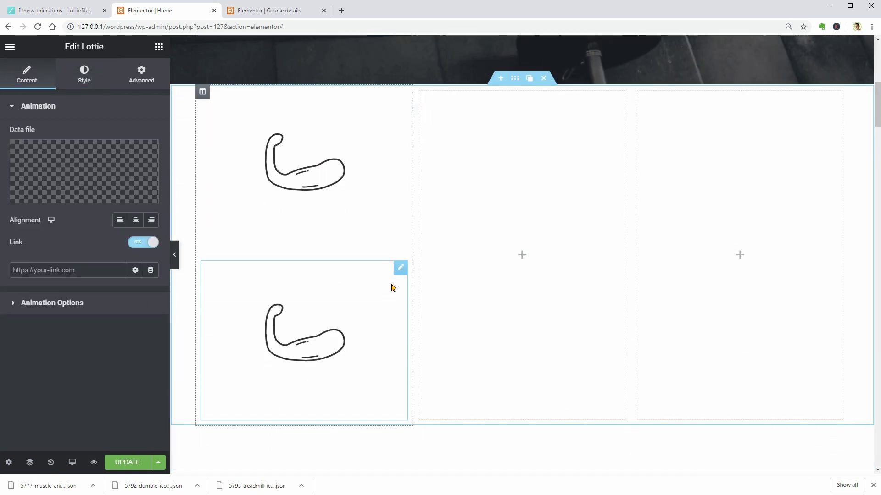
{"action": "left_click_drag", "start_coordinate": [399, 269], "coordinate": [514, 172]}
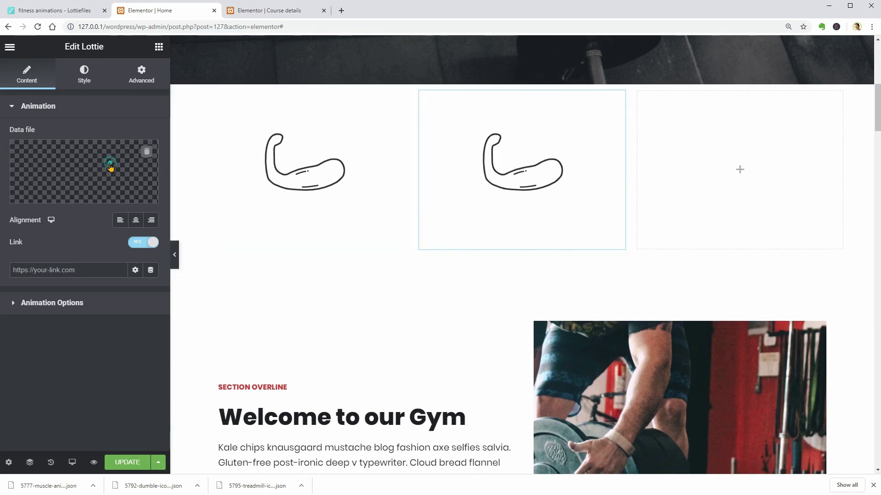
Step: Upload 5792-dumble-icon-fitness-health.json as the copied widget's animation file
{"action": "left_click", "coordinate": [110, 161]}
{"action": "left_click", "coordinate": [58, 94]}
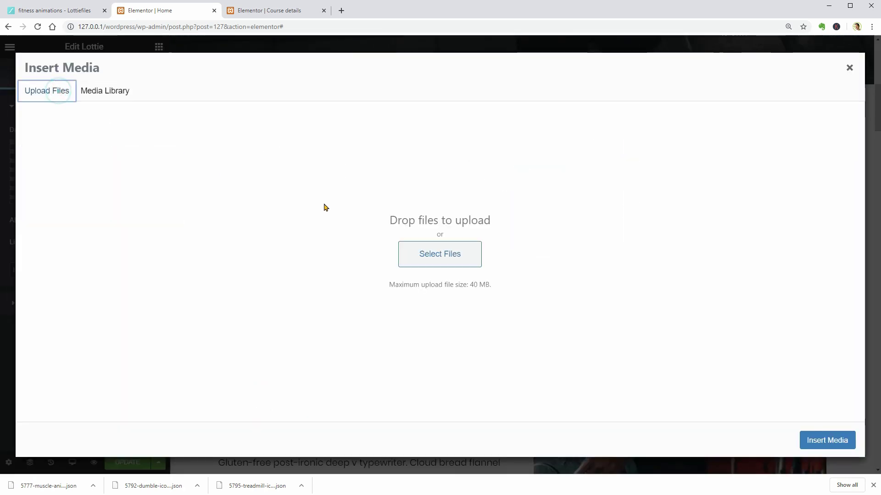
{"action": "left_click", "coordinate": [444, 253]}
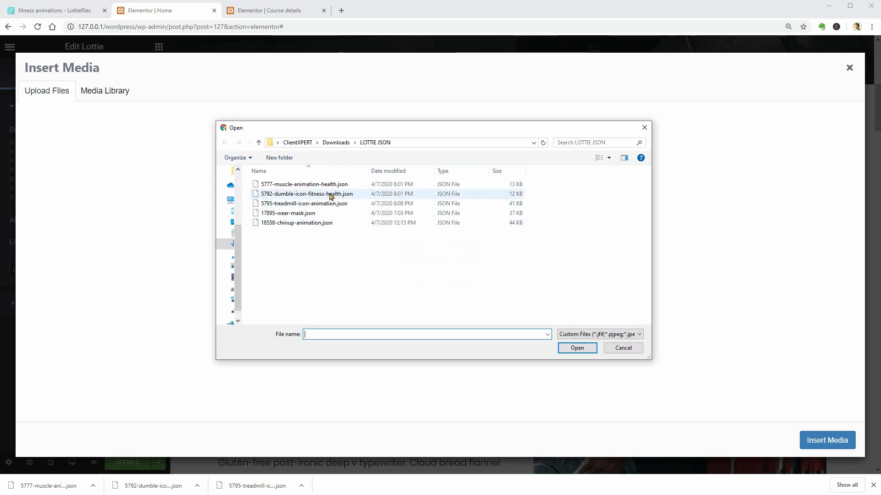
{"action": "left_click", "coordinate": [329, 194]}
{"action": "left_click", "coordinate": [577, 349]}
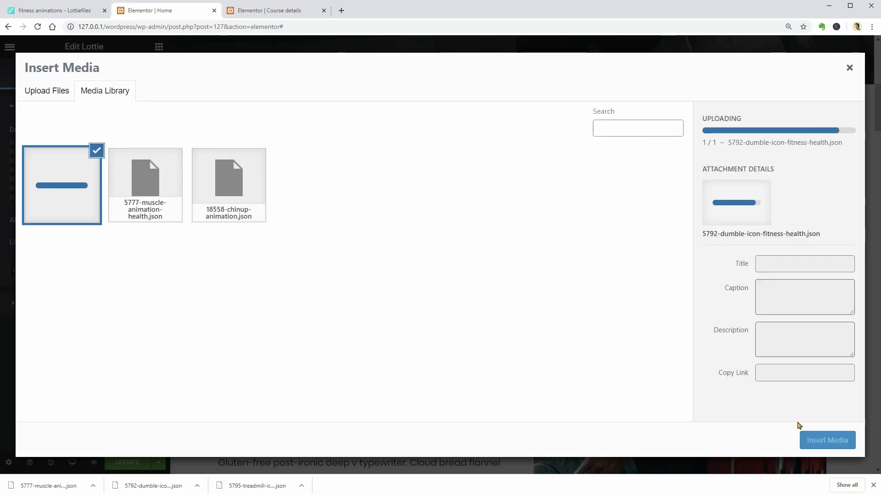
{"action": "left_click", "coordinate": [827, 440]}
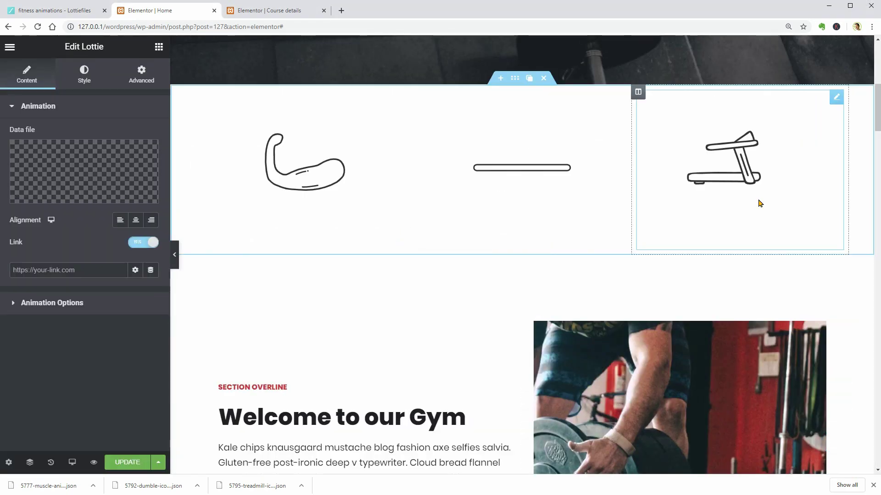
Step: Add a heading reading EX1 above the muscle animation
{"action": "left_click", "coordinate": [159, 48]}
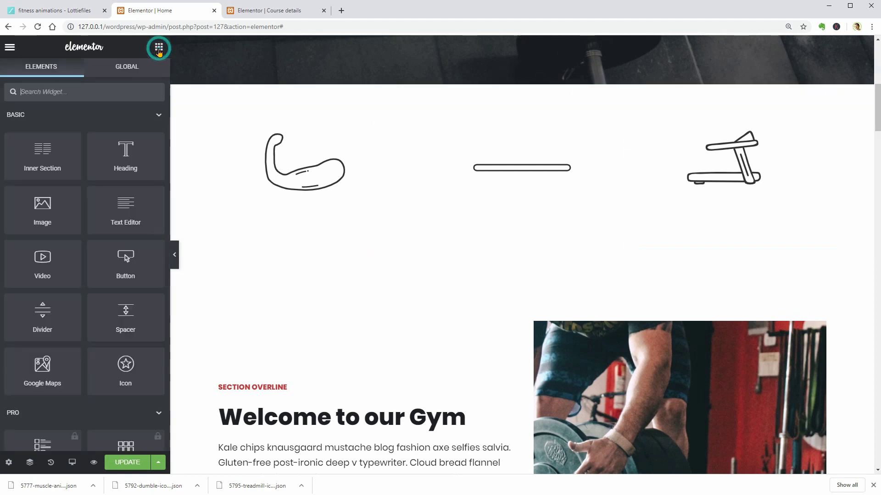
{"action": "left_click_drag", "start_coordinate": [184, 152], "coordinate": [298, 132]}
{"action": "triple_click", "coordinate": [353, 96]}
{"action": "type", "text": "EX1"}
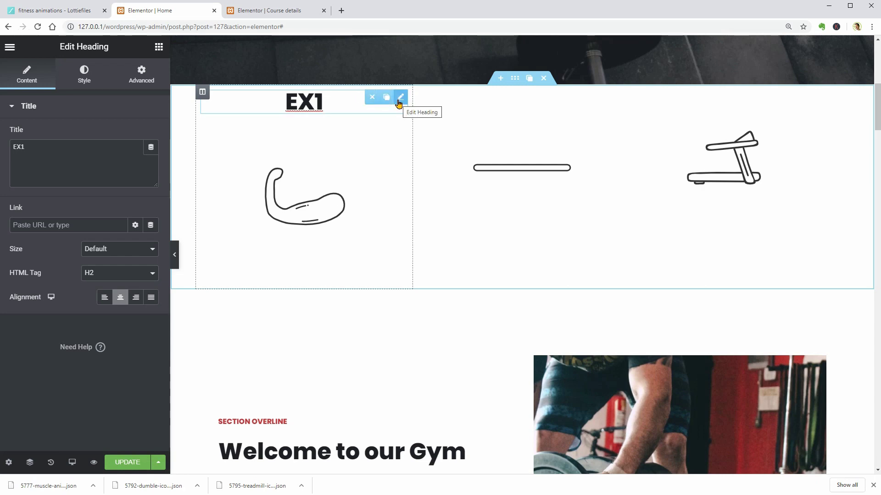
Step: Duplicate the heading as EX2 and EX3 across the columns, moving EX2 below the dumbbell
{"action": "left_click", "coordinate": [388, 98]}
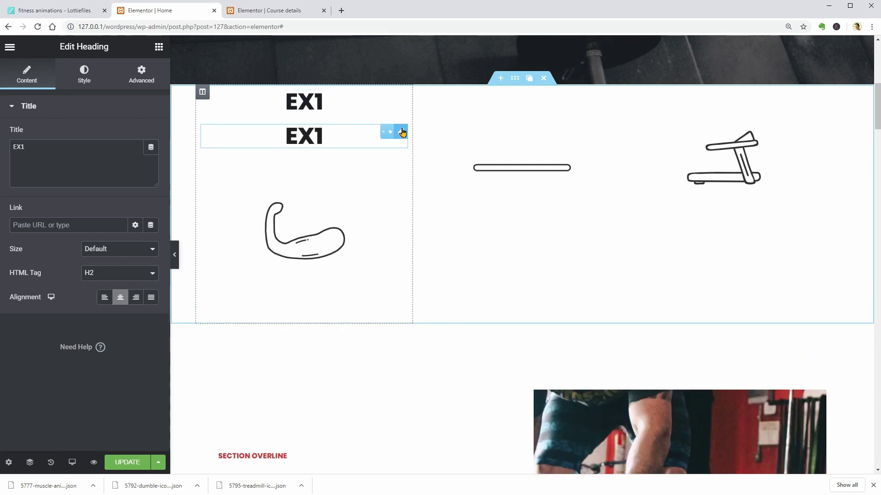
{"action": "left_click_drag", "start_coordinate": [401, 131], "coordinate": [527, 106]}
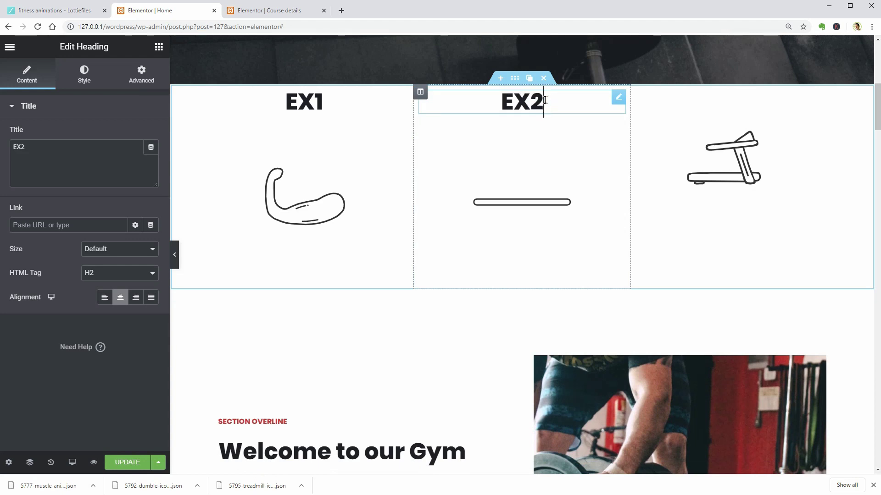
{"action": "left_click", "coordinate": [604, 102]}
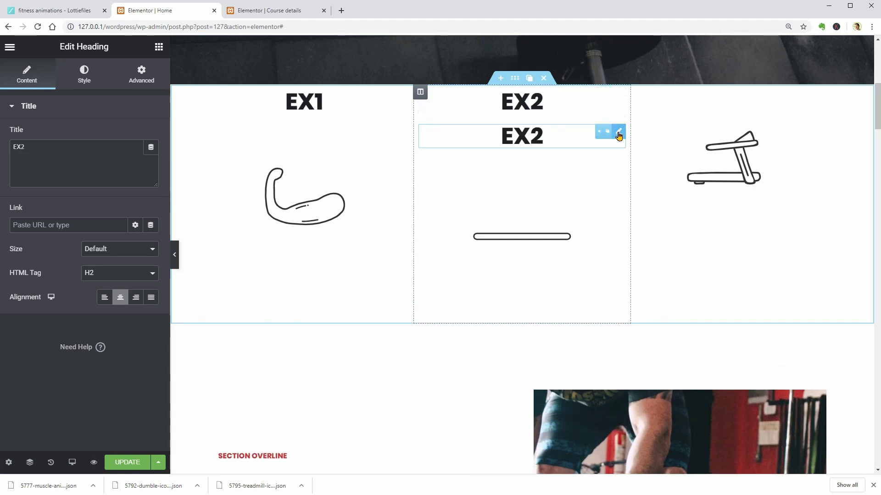
{"action": "left_click_drag", "start_coordinate": [617, 132], "coordinate": [739, 102]}
{"action": "double_click", "coordinate": [739, 102]}
{"action": "type", "text": "EX3"}
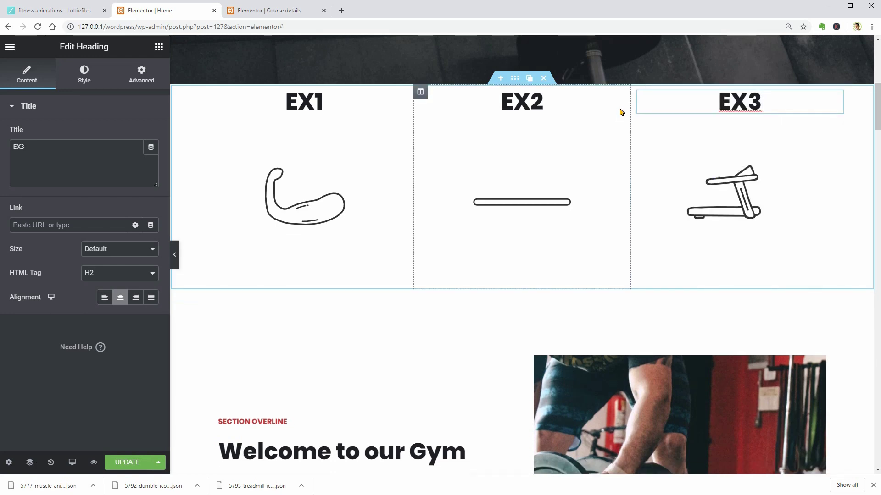
{"action": "left_click_drag", "start_coordinate": [618, 99], "coordinate": [550, 258]}
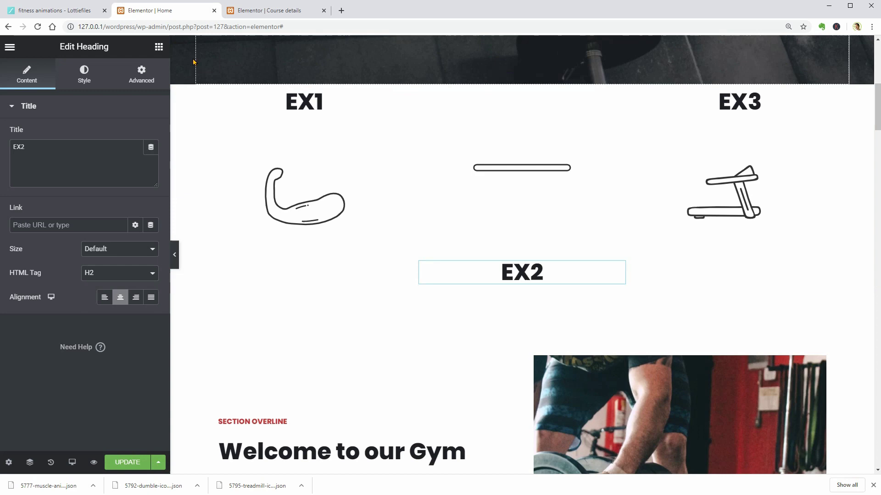
Step: Add a centred button labelled BOOK A SESSION beneath the EX2 heading
{"action": "left_click", "coordinate": [159, 48]}
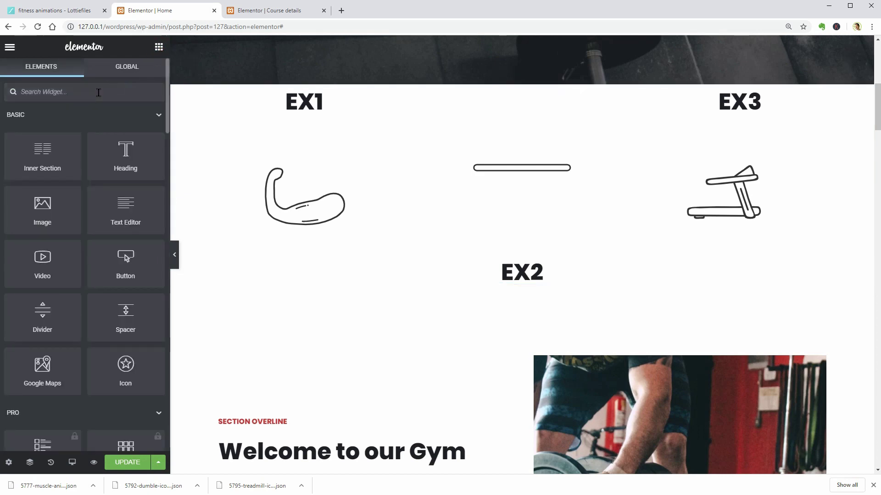
{"action": "left_click_drag", "start_coordinate": [117, 272], "coordinate": [526, 283]}
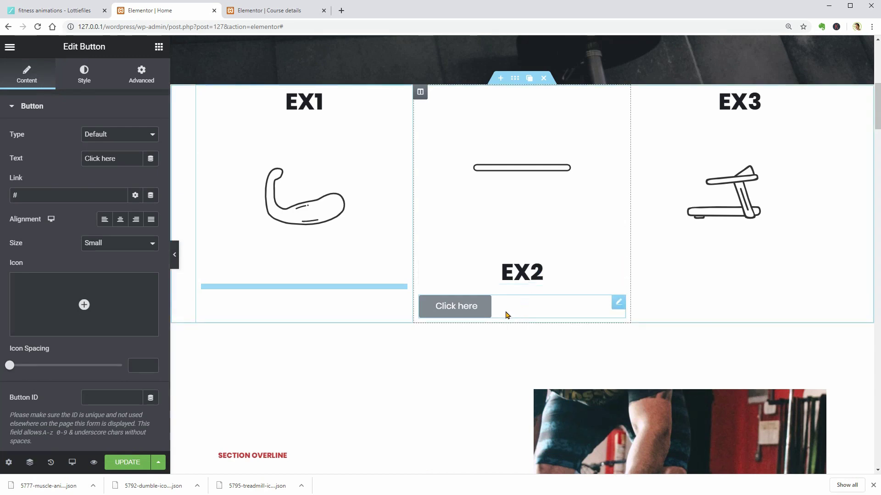
{"action": "left_click", "coordinate": [120, 219]}
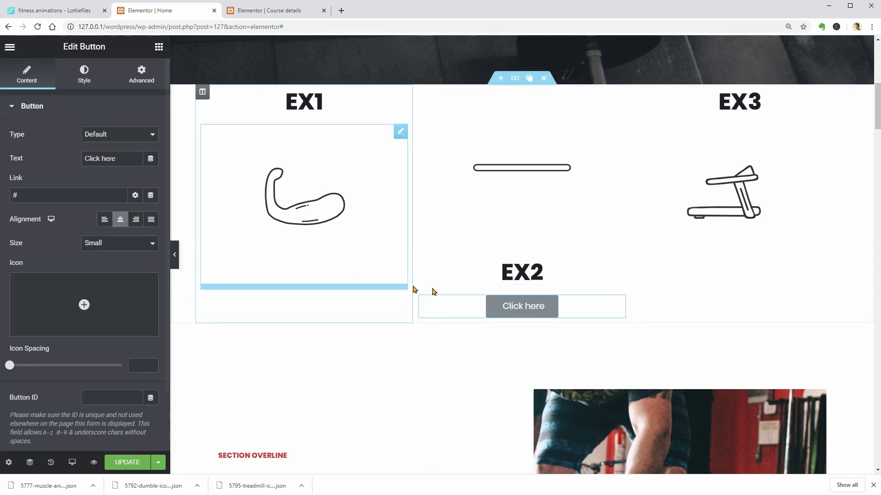
{"action": "left_click", "coordinate": [528, 306]}
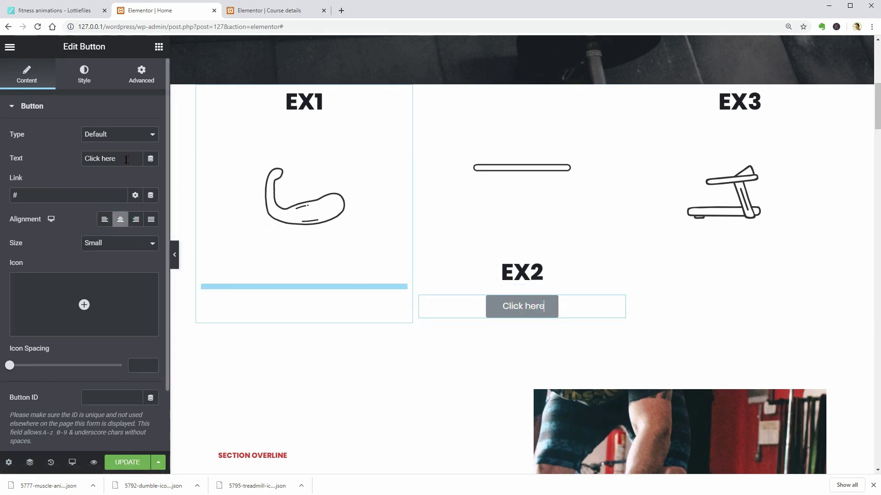
{"action": "type", "text": "B"}
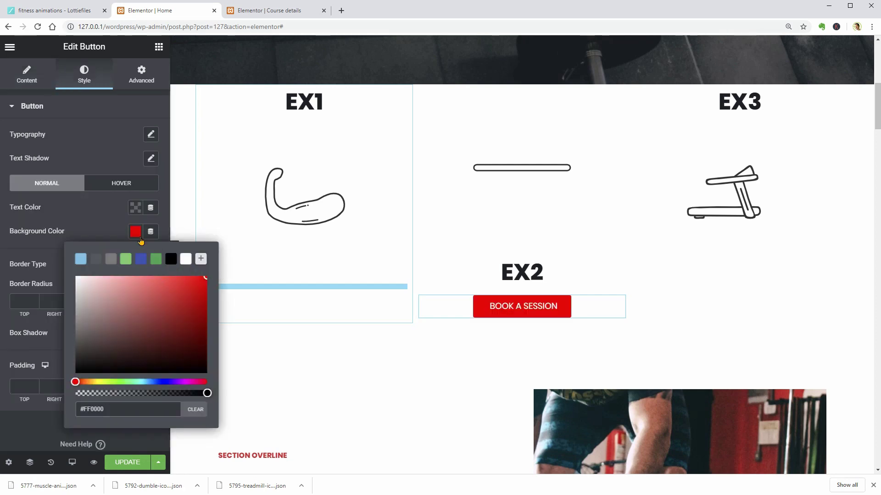
Step: Style the button with a light orange #FFD18E background and black text
{"action": "left_click", "coordinate": [133, 230]}
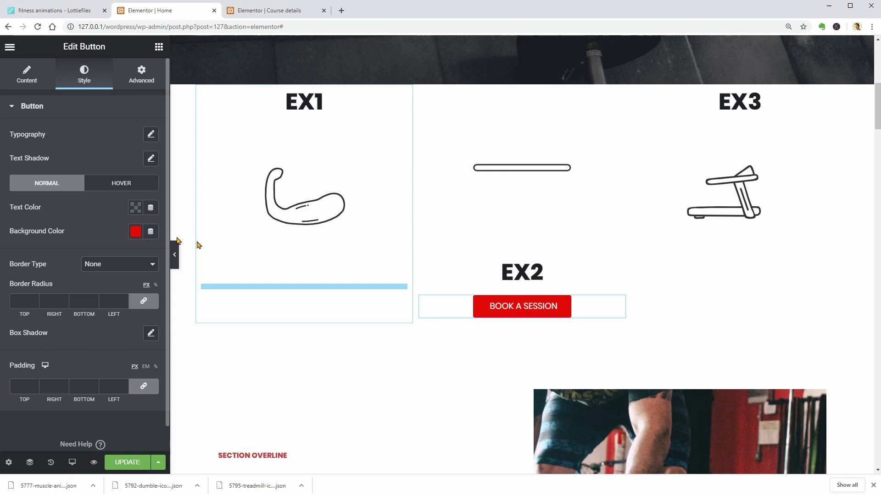
{"action": "left_click", "coordinate": [135, 231]}
{"action": "left_click", "coordinate": [132, 334]}
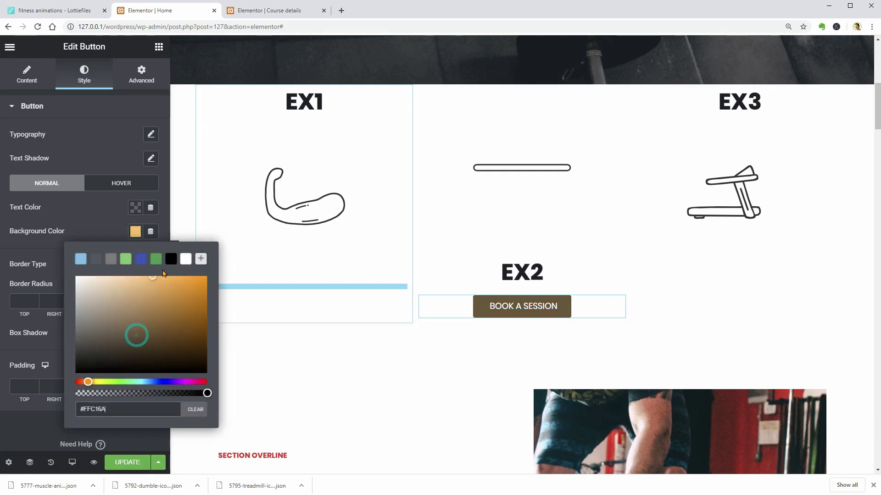
{"action": "left_click_drag", "start_coordinate": [138, 285], "coordinate": [135, 236]}
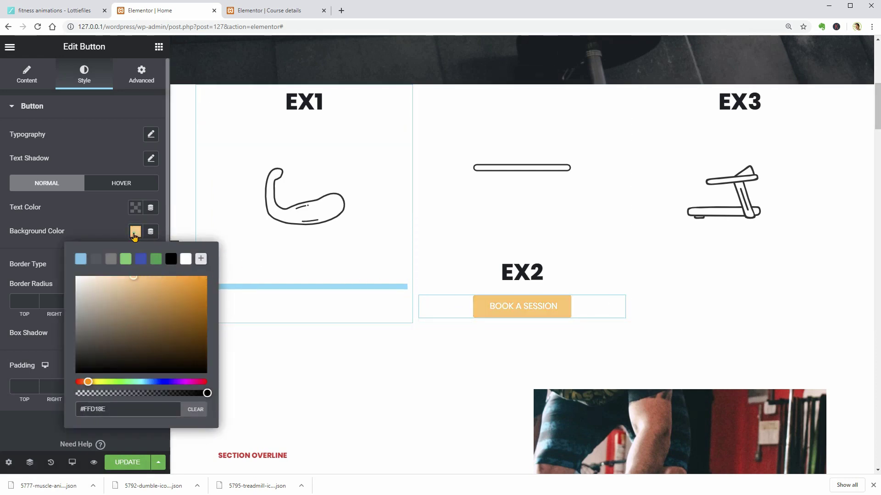
{"action": "left_click", "coordinate": [135, 232]}
{"action": "left_click", "coordinate": [135, 208]}
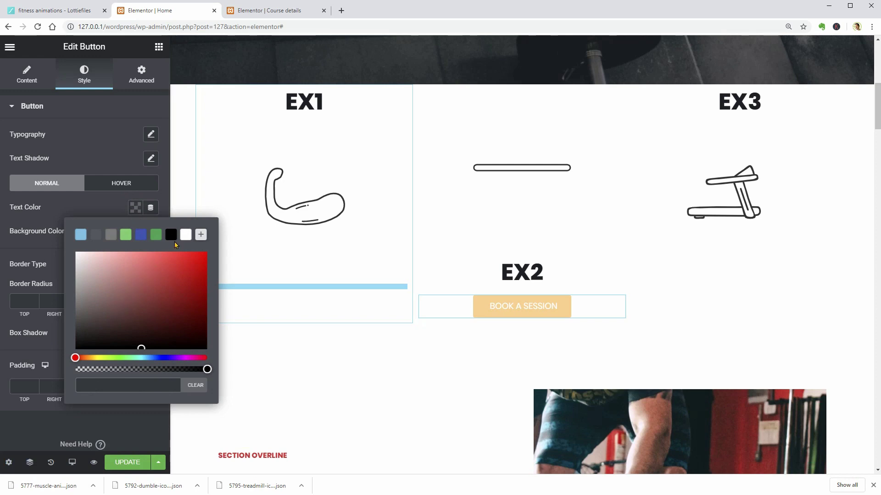
{"action": "left_click", "coordinate": [172, 237]}
{"action": "left_click", "coordinate": [135, 208]}
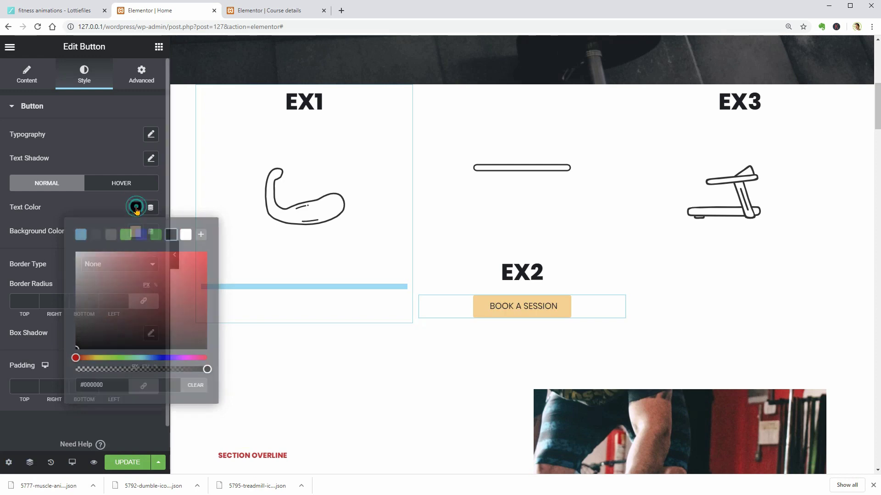